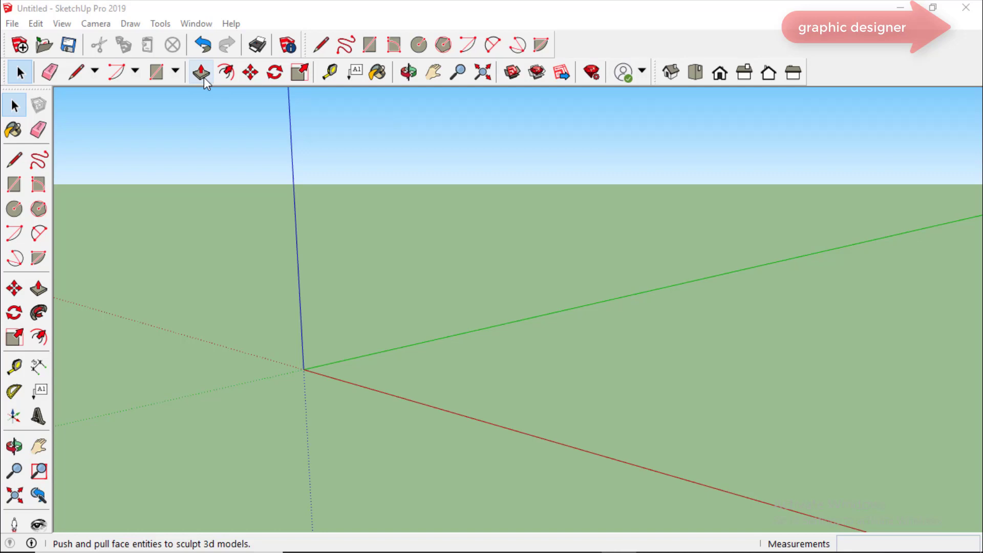
# Step: Draw a 14.53 m by 8.07 m rectangular floor face on the ground
pyautogui.click(14, 187)
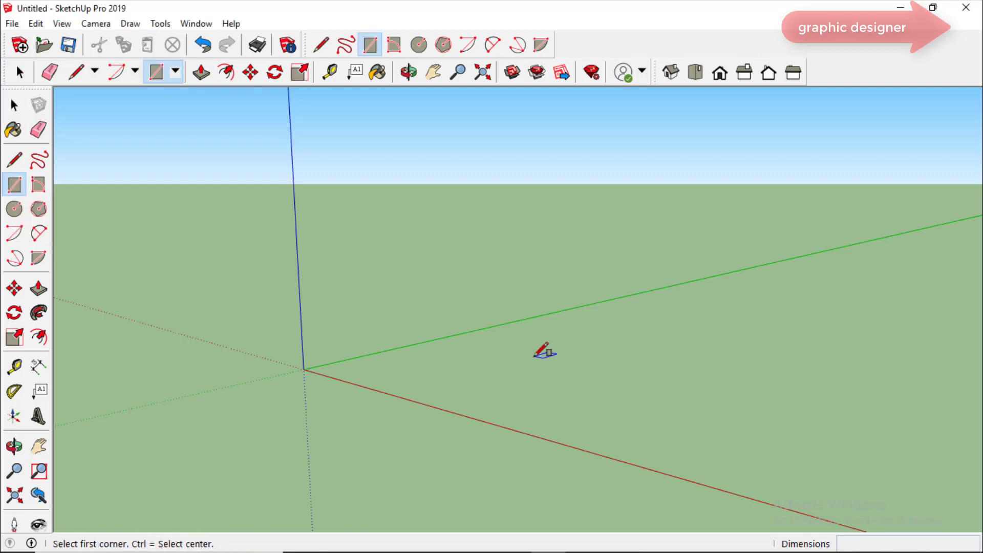
pyautogui.click(534, 357)
pyautogui.keyDown('shift'); pyautogui.moveTo(972, 353); pyautogui.dragTo(918, 372, button='middle'); pyautogui.keyUp('shift')
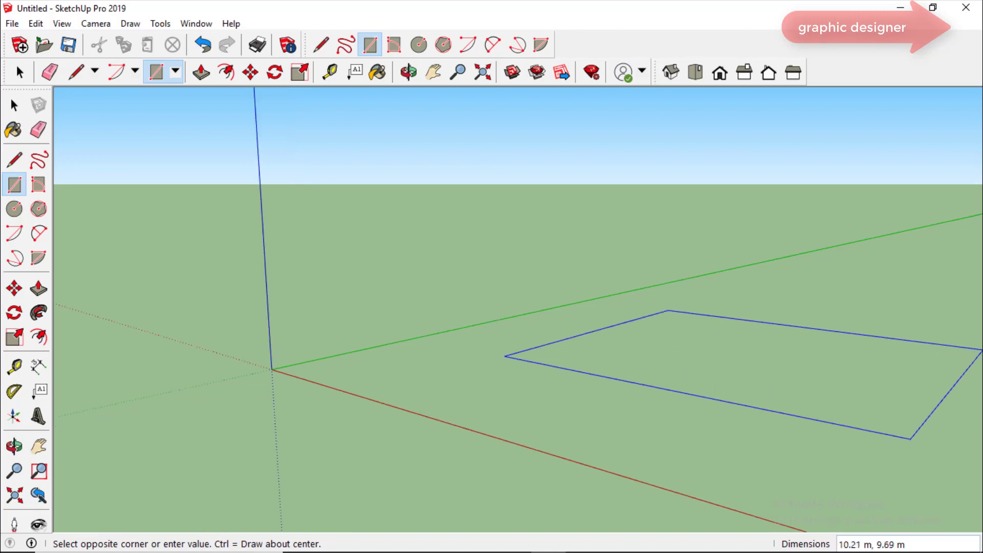
pyautogui.scroll(1, 918, 372)
pyautogui.scroll(1, 943, 410)
pyautogui.scroll(2, 918, 426)
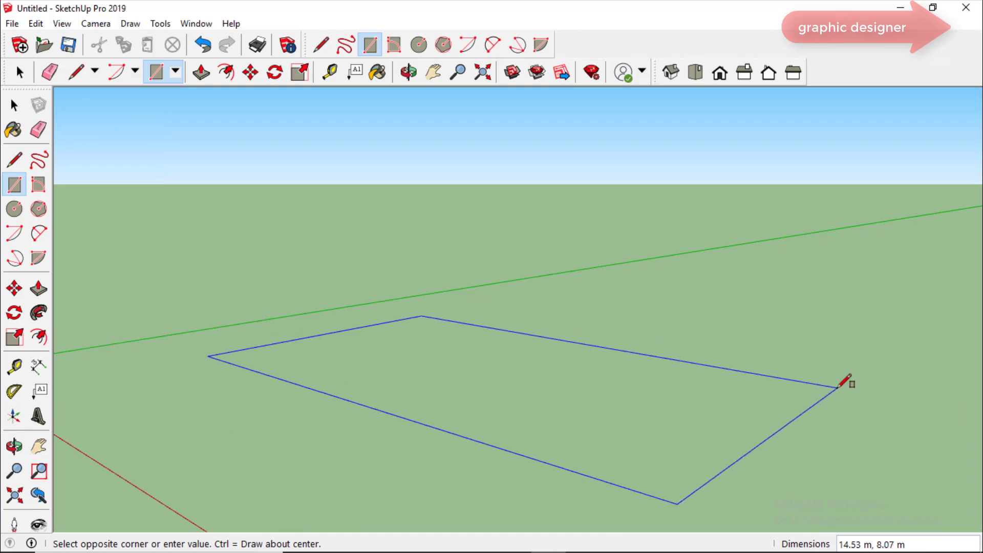
pyautogui.click(837, 388)
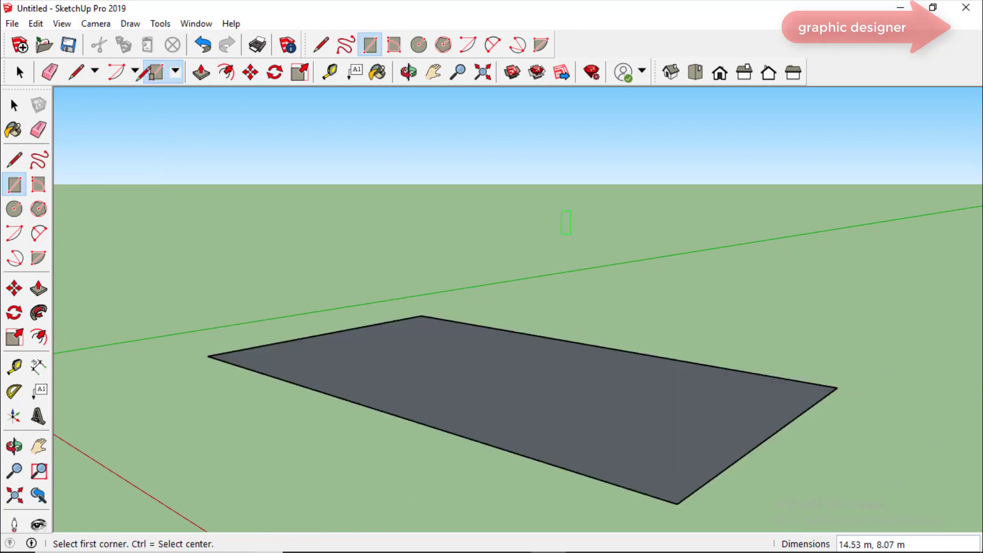
pyautogui.click(201, 73)
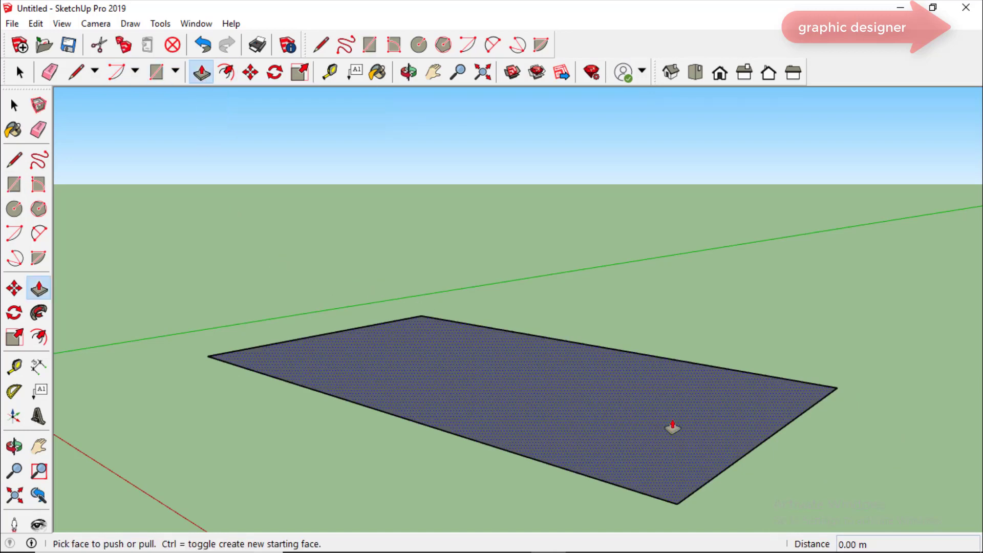
pyautogui.click(660, 430)
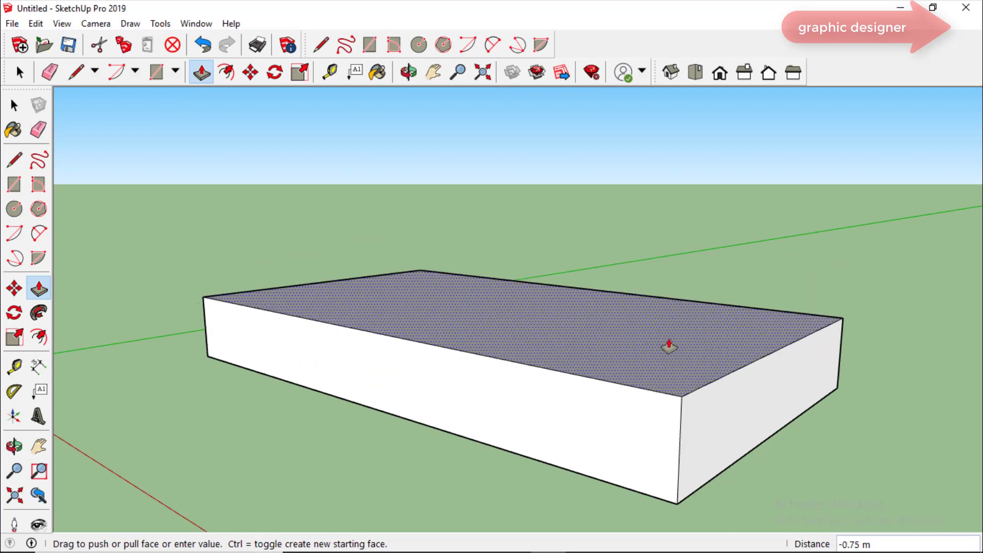
pyautogui.write('3.2')
pyautogui.press('Return')
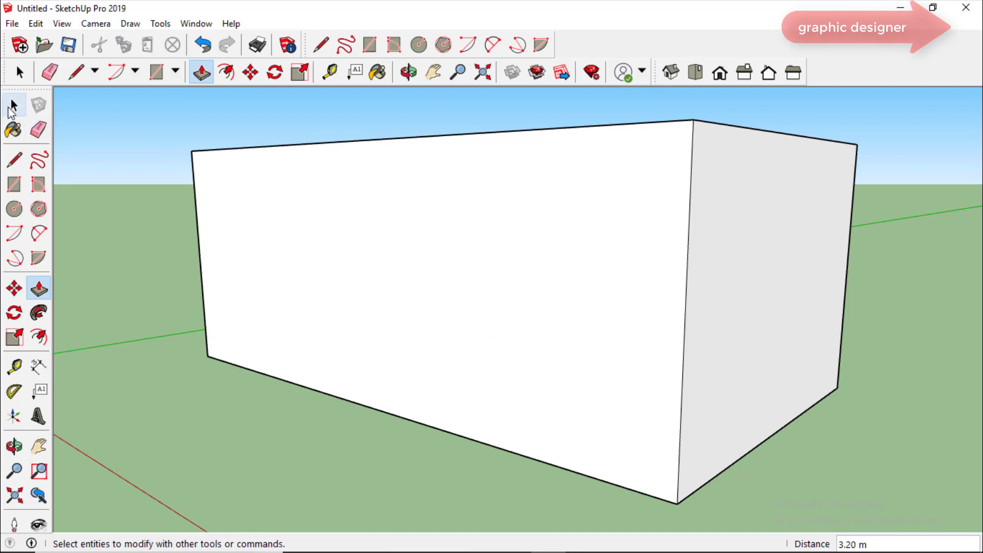
pyautogui.click(14, 105)
pyautogui.hotkey('ctrl', 'z')
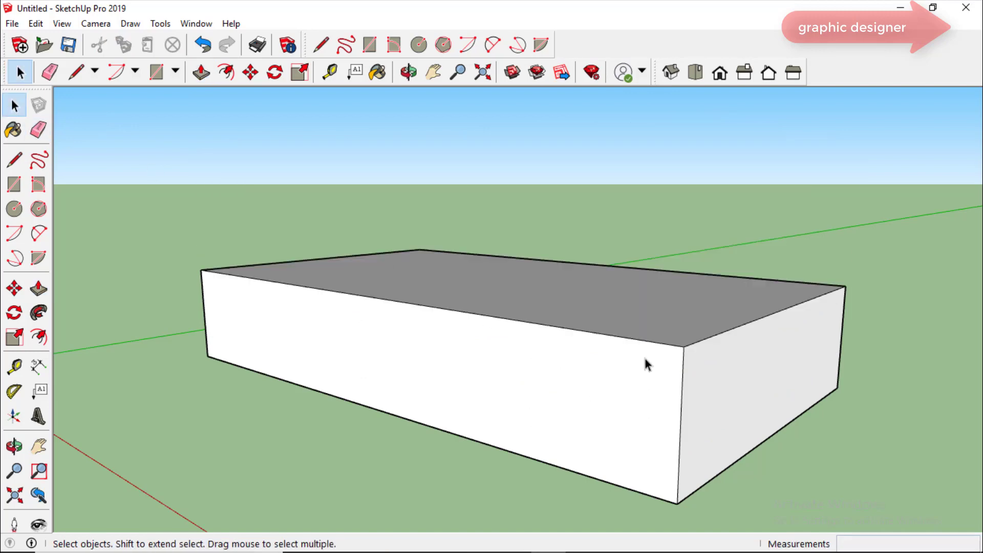
pyautogui.click(35, 24)
# Step: Undo the floor extrusion, then offset the floor outline 0.15 m inward for wall thickness
pyautogui.click(77, 40)
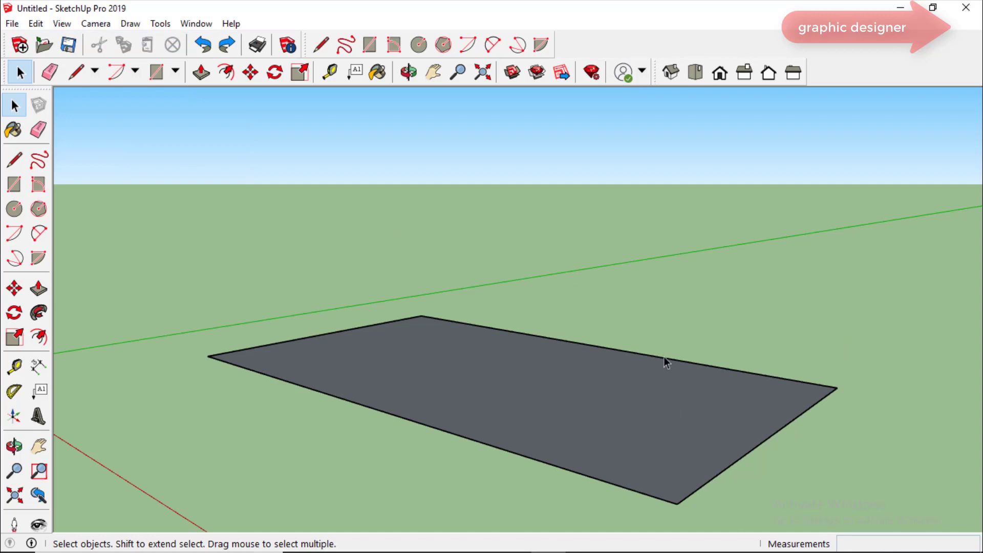
pyautogui.moveTo(949, 270); pyautogui.dragTo(829, 329)
pyautogui.moveTo(639, 406); pyautogui.dragTo(152, 528)
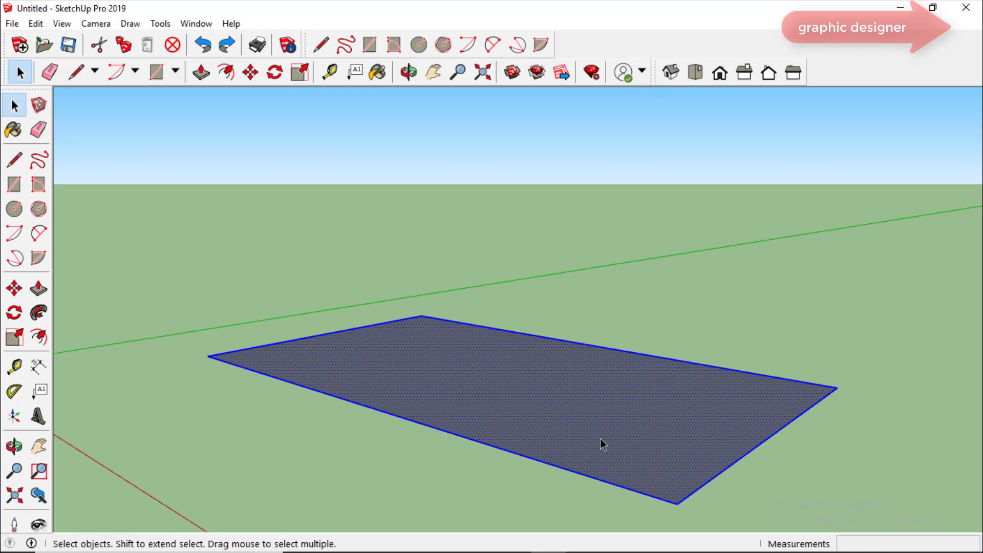
pyautogui.click(226, 72)
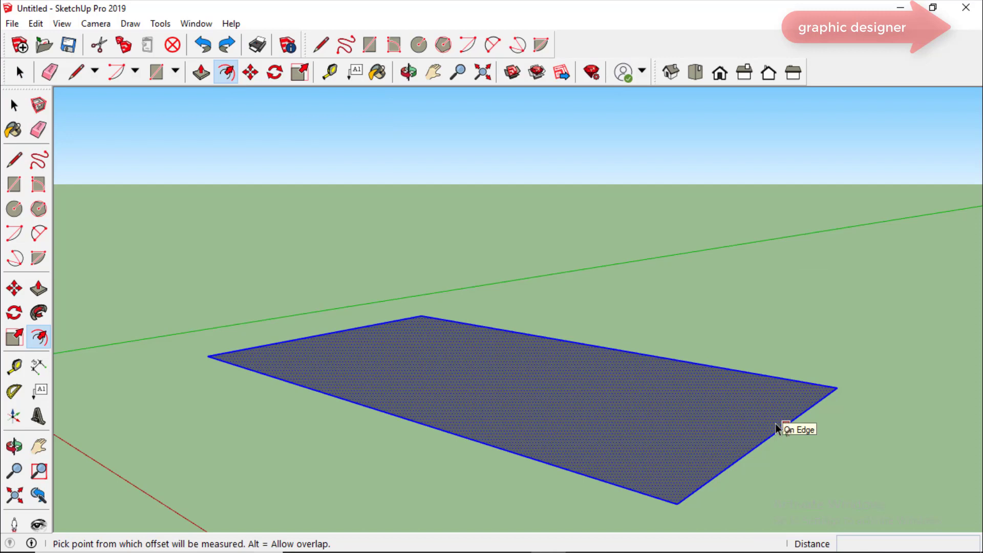
pyautogui.click(732, 421)
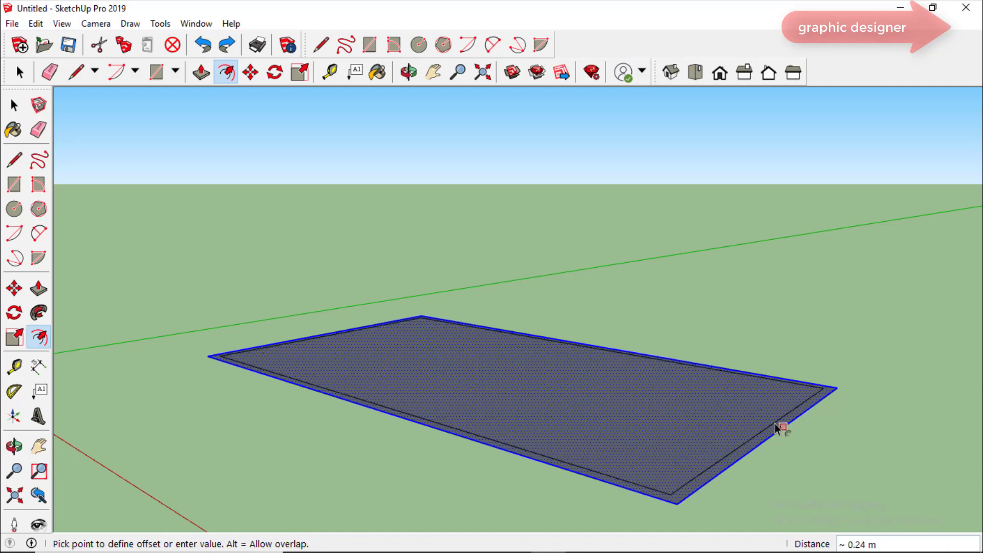
pyautogui.write('.')
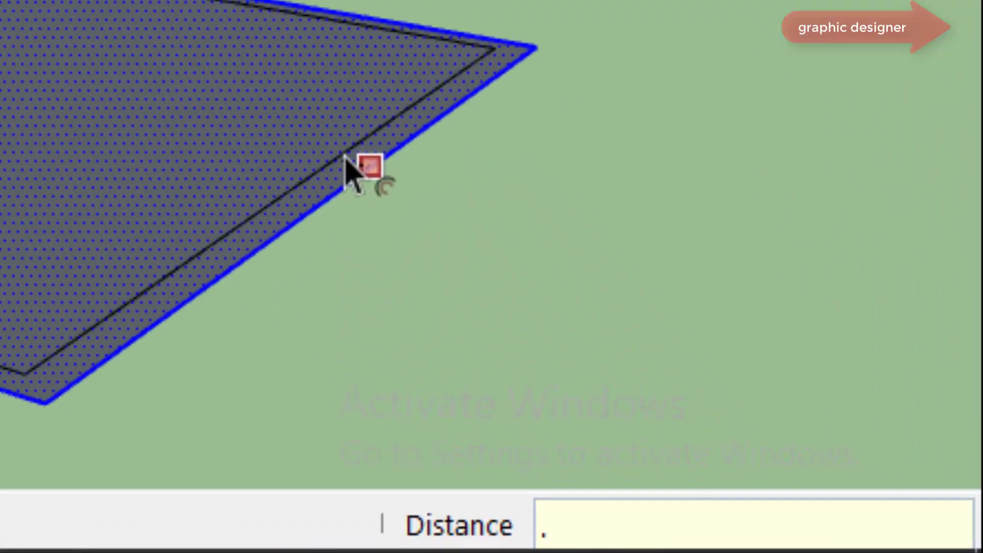
pyautogui.write('15')
pyautogui.press('Return')
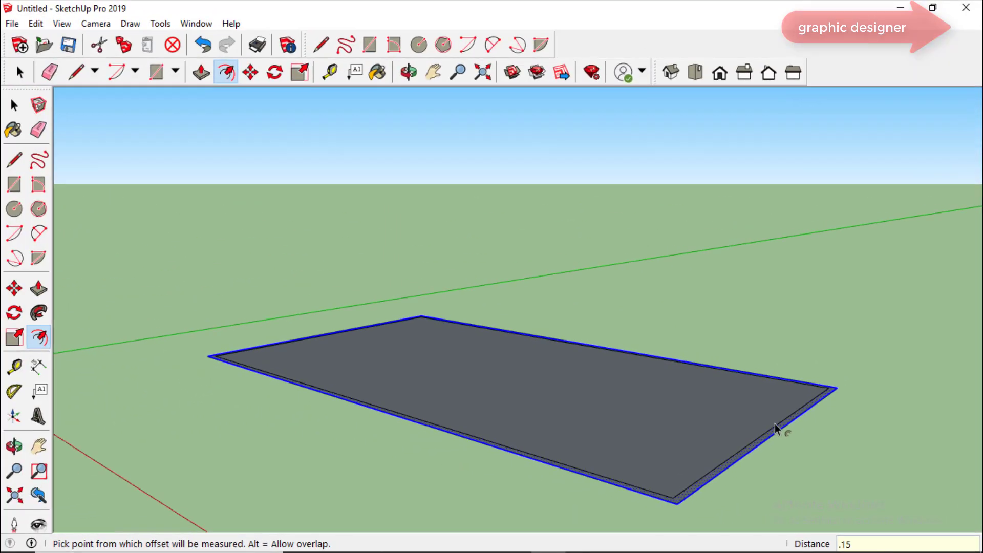
# Step: Push/pull the outer 0.15 m border strip up 3 m to form the walls
pyautogui.click(409, 72)
pyautogui.moveTo(634, 392)
pyautogui.mouseDown()
pyautogui.moveTo(556, 408)
pyautogui.moveTo(592, 406)
pyautogui.moveTo(581, 417)
pyautogui.moveTo(581, 397)
pyautogui.moveTo(565, 416)
pyautogui.moveTo(537, 412)
pyautogui.moveTo(542, 419)
pyautogui.mouseUp()
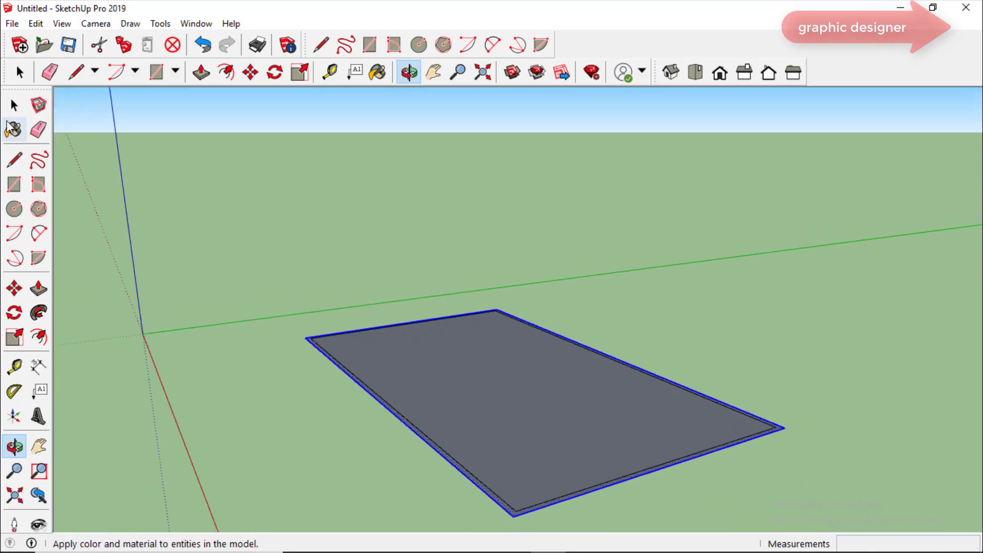
pyautogui.click(201, 73)
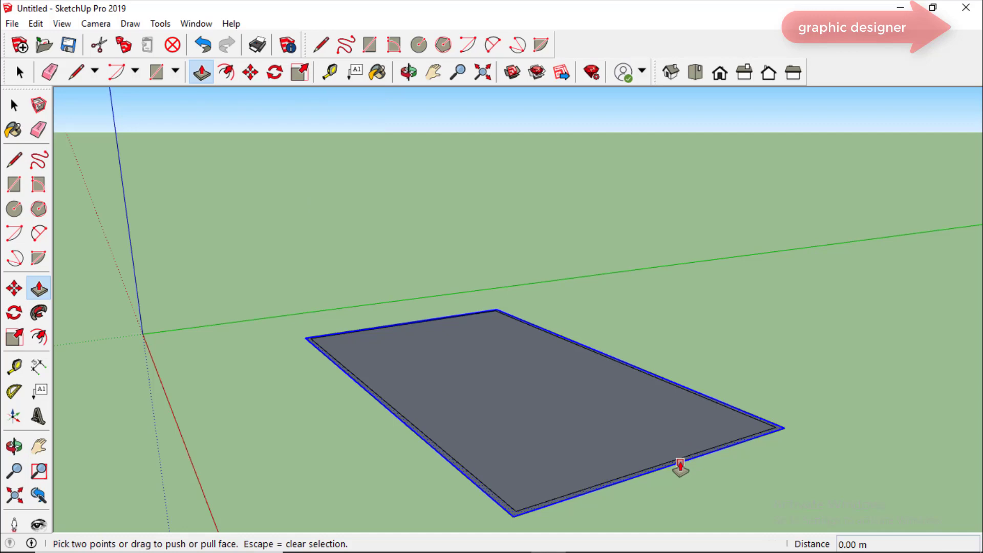
pyautogui.moveTo(680, 466)
pyautogui.mouseDown()
pyautogui.moveTo(702, 352)
pyautogui.moveTo(714, 352)
pyautogui.mouseUp()
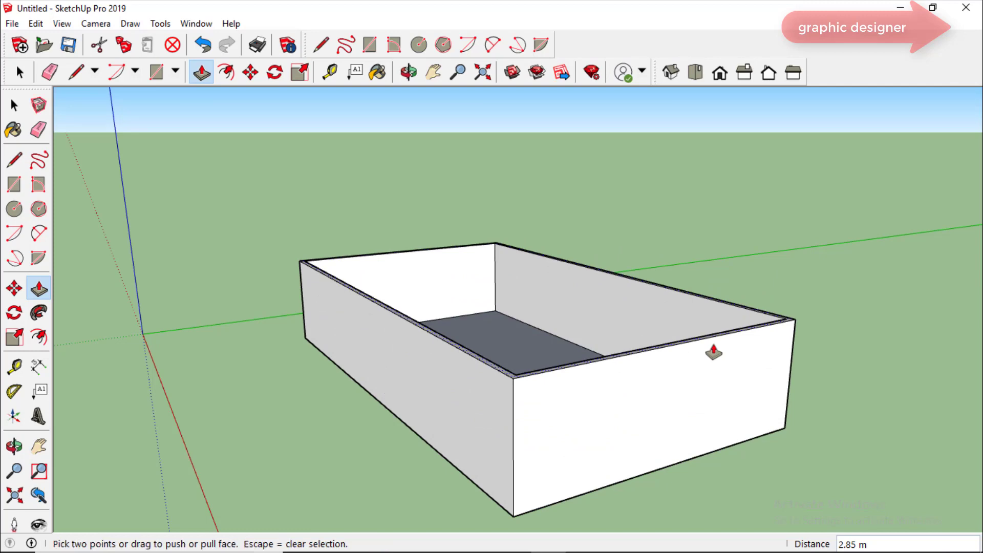
pyautogui.write('3')
pyautogui.press('Return')
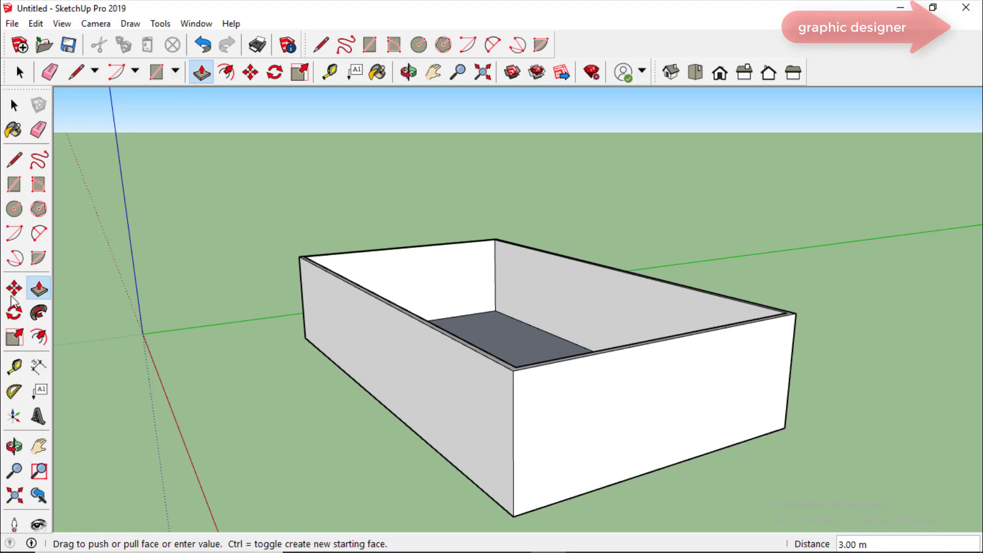
# Step: Draw a 1.5 m by 2 m door rectangle at the base of the front wall
pyautogui.click(14, 184)
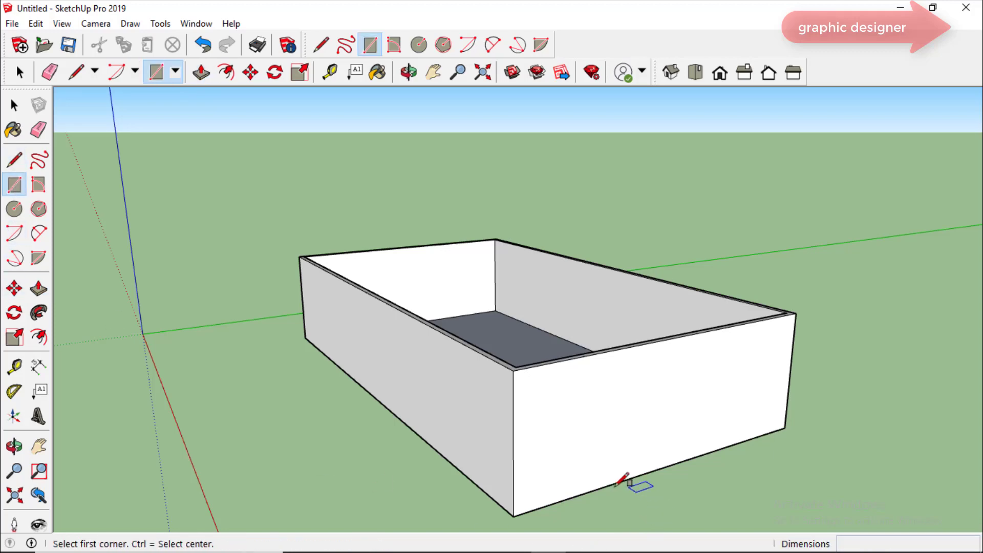
pyautogui.hotkey('ctrl', 'z')
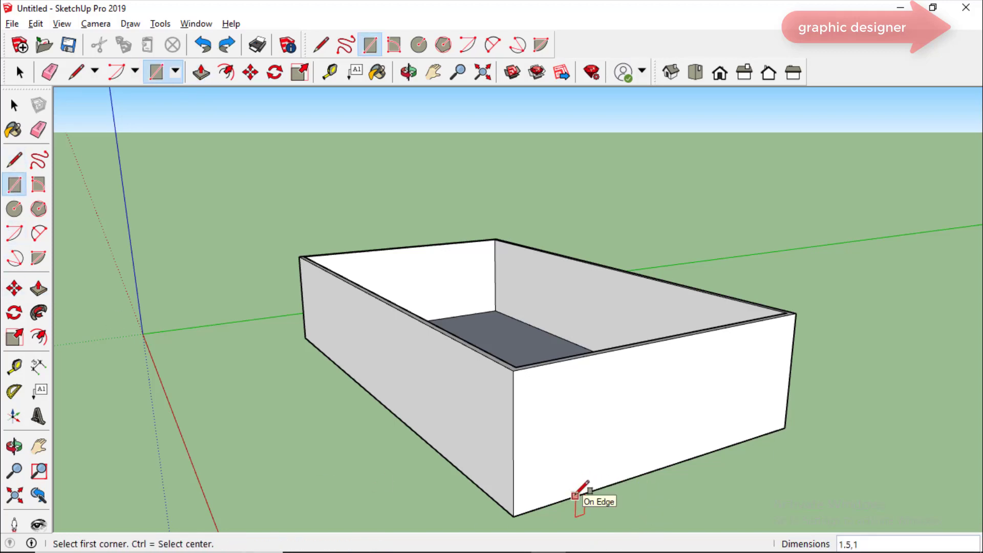
pyautogui.click(575, 496)
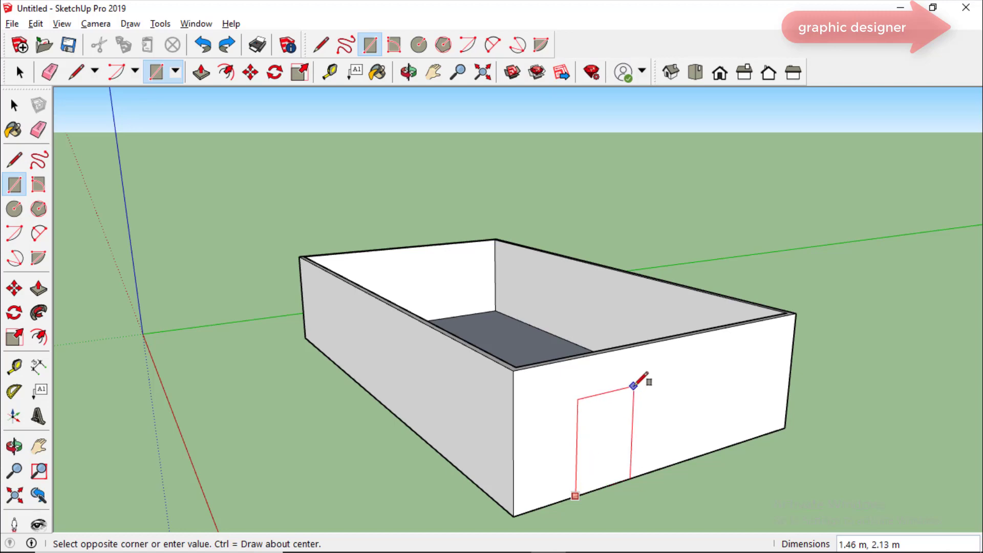
pyautogui.click(634, 385)
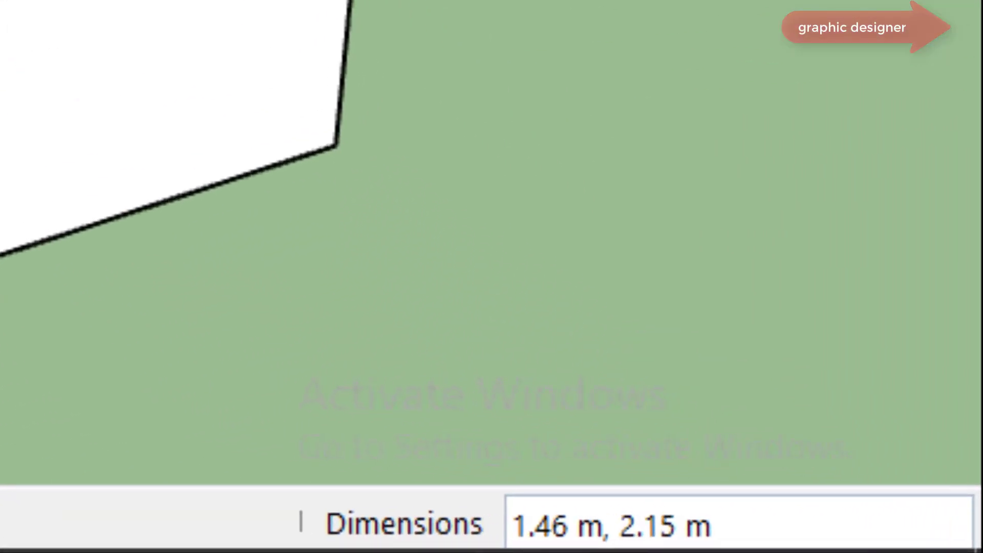
pyautogui.write('1.5')
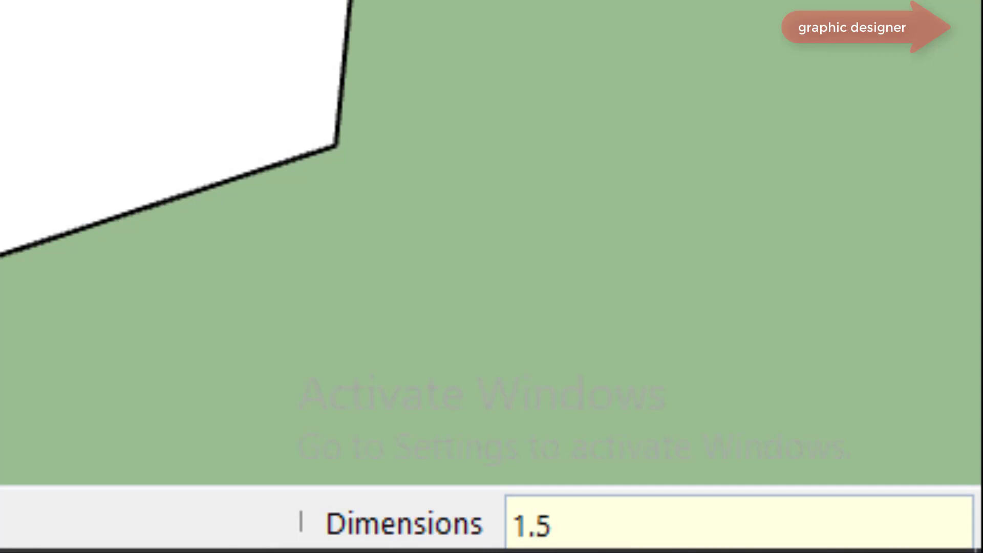
pyautogui.write(',')
pyautogui.write('2')
pyautogui.press('Return')
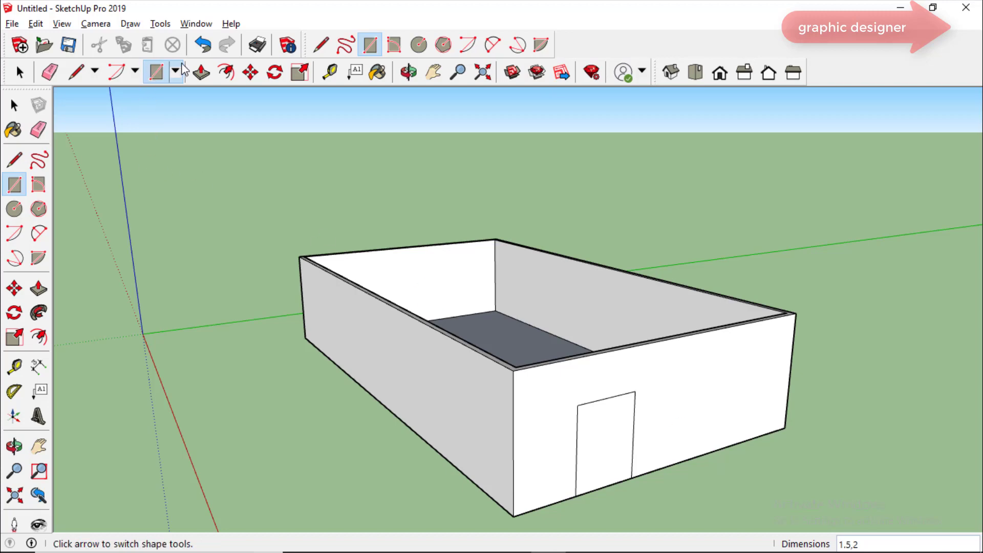
# Step: Push the door rectangle through the front wall and orbit lower to view the doorway
pyautogui.click(200, 74)
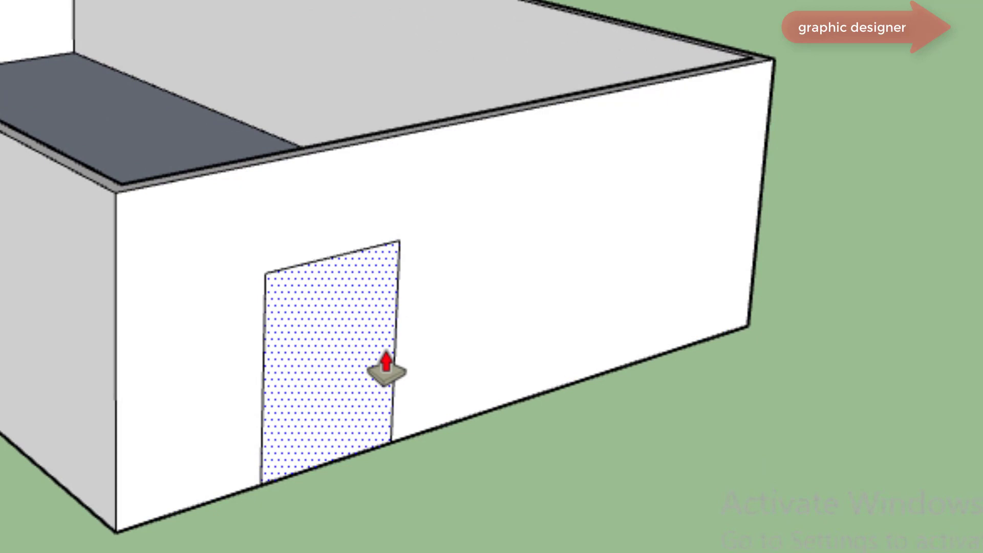
pyautogui.moveTo(381, 366); pyautogui.dragTo(369, 353)
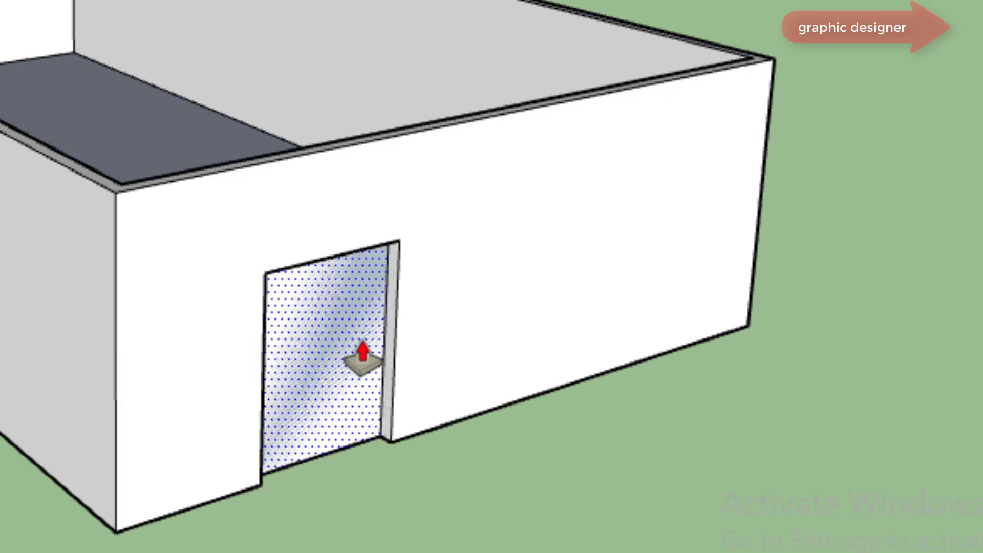
pyautogui.click(359, 358)
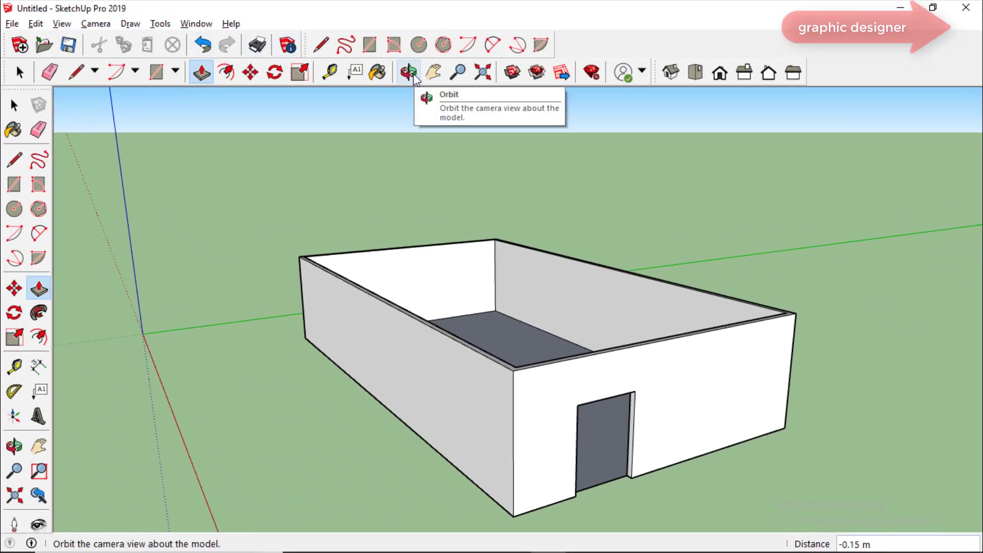
pyautogui.click(408, 72)
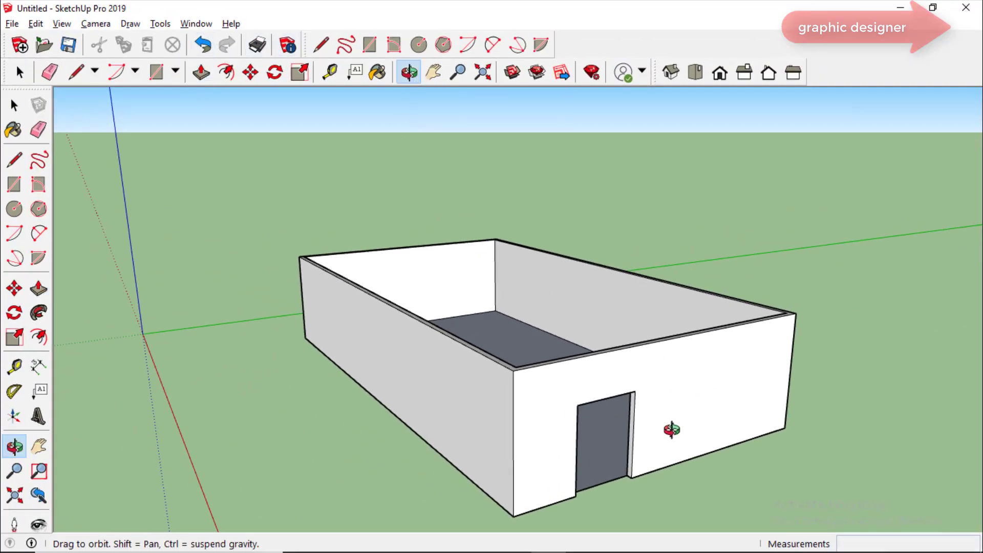
pyautogui.moveTo(673, 428)
pyautogui.mouseDown()
pyautogui.moveTo(597, 428)
pyautogui.moveTo(533, 351)
pyautogui.moveTo(609, 373)
pyautogui.moveTo(733, 369)
pyautogui.moveTo(686, 397)
pyautogui.moveTo(664, 428)
pyautogui.moveTo(731, 398)
pyautogui.moveTo(759, 406)
pyautogui.moveTo(746, 423)
pyautogui.moveTo(711, 424)
pyautogui.moveTo(776, 411)
pyautogui.moveTo(660, 448)
pyautogui.moveTo(752, 430)
pyautogui.moveTo(770, 440)
pyautogui.moveTo(734, 448)
pyautogui.moveTo(610, 414)
pyautogui.moveTo(575, 322)
pyautogui.moveTo(570, 345)
pyautogui.moveTo(636, 393)
pyautogui.moveTo(676, 404)
pyautogui.mouseUp()
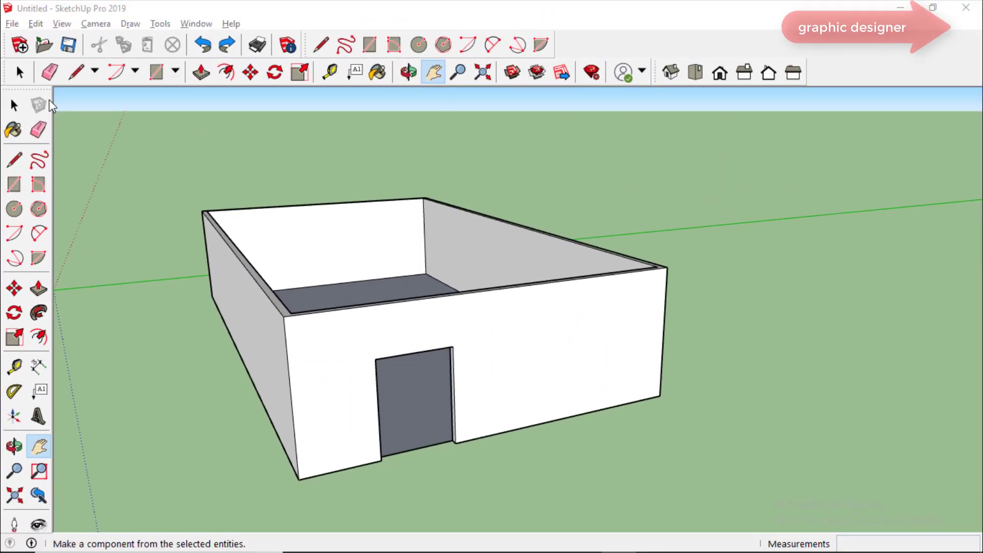
# Step: Draw a 1.5 m by 0.8 m window rectangle on the front wall right of the door
pyautogui.click(14, 184)
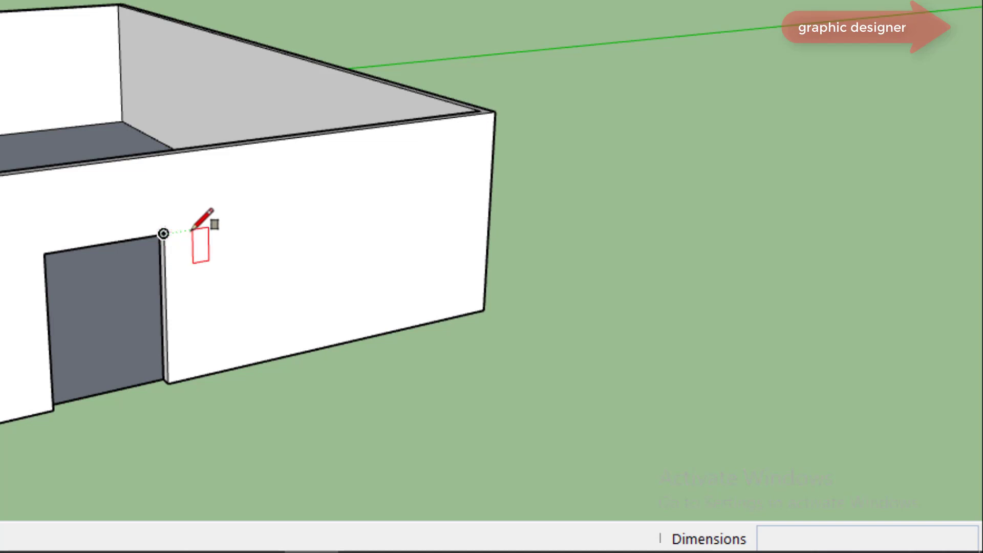
pyautogui.click(270, 217)
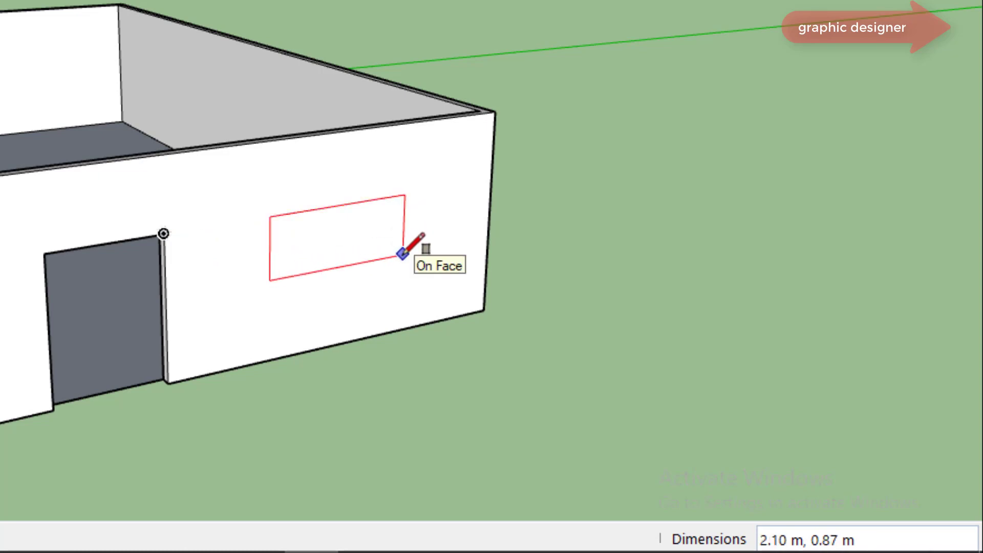
pyautogui.write('1.5,.8')
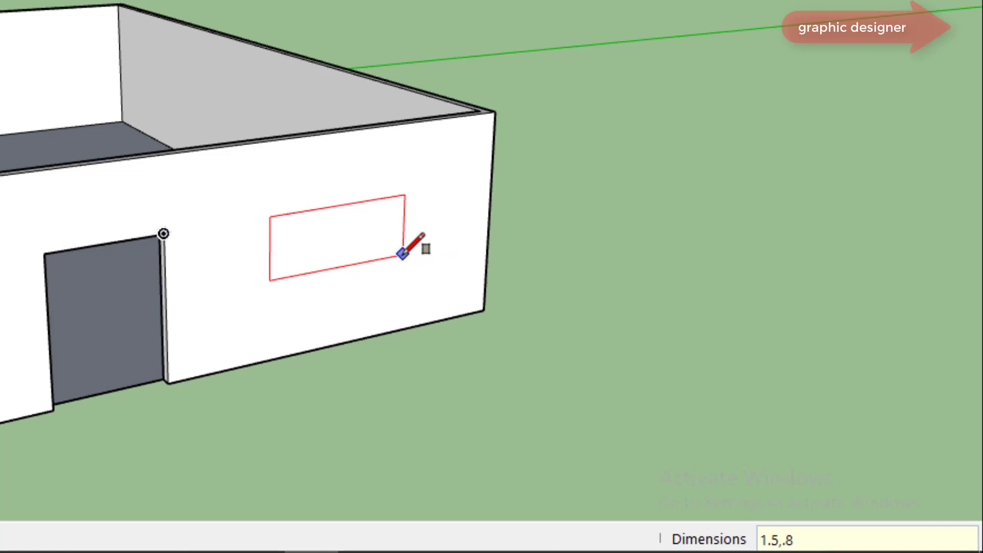
pyautogui.press('Return')
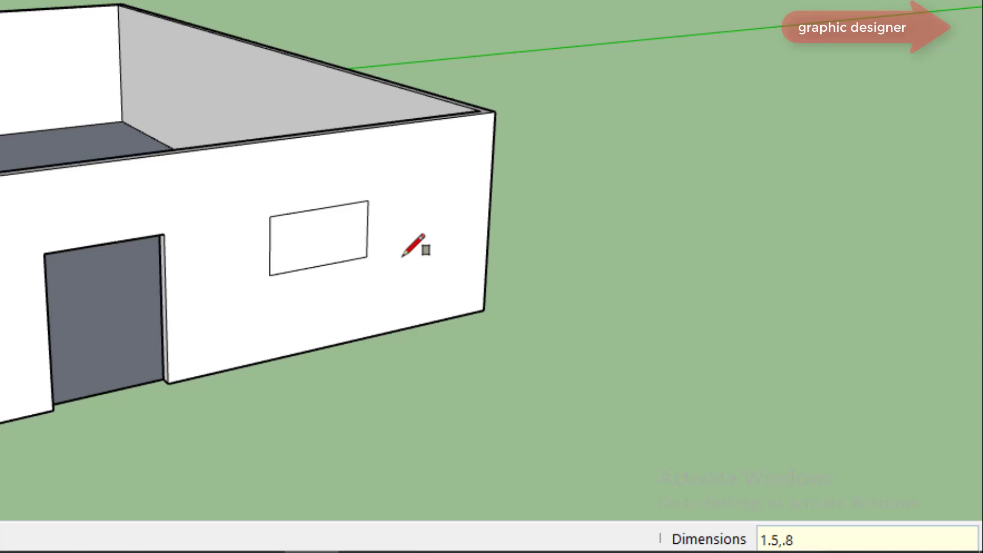
# Step: Push the window rectangle through the front wall, then orbit to view the house corner
pyautogui.press('p')
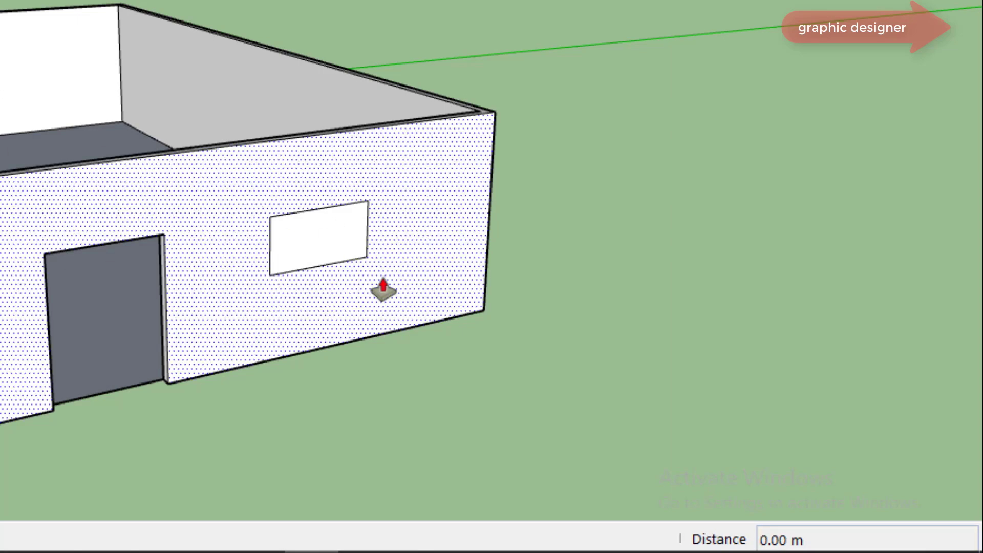
pyautogui.scroll(3, 382, 286)
pyautogui.scroll(1, 373, 267)
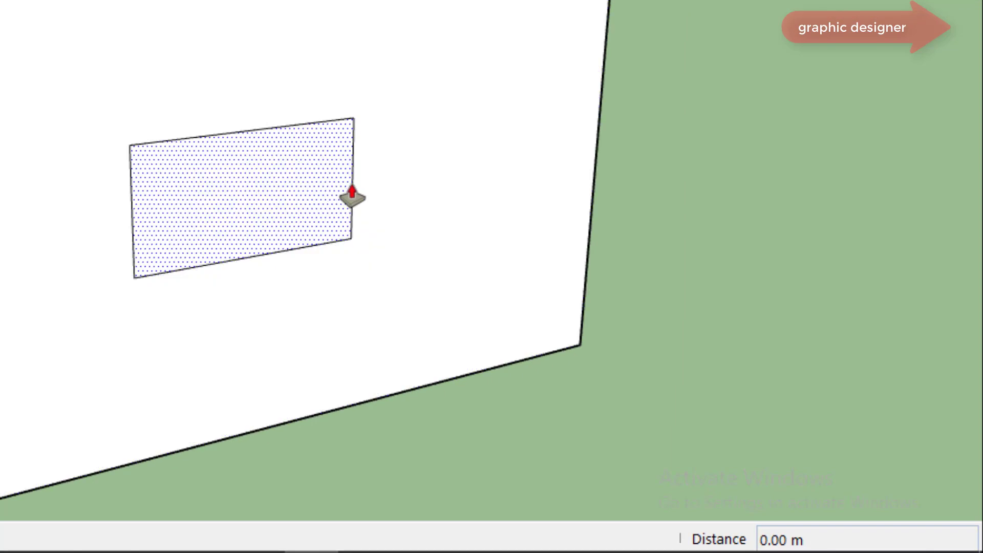
pyautogui.click(351, 198)
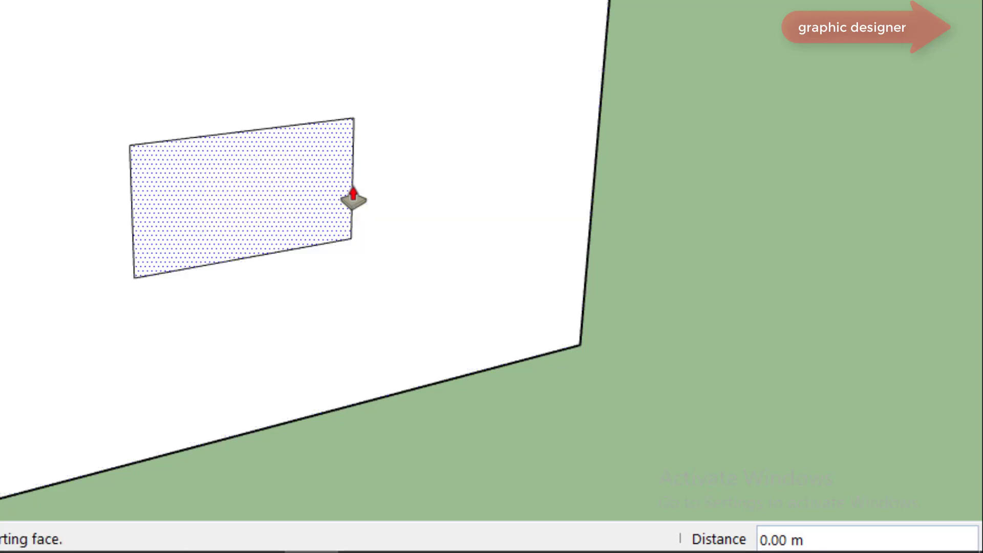
pyautogui.click(335, 198)
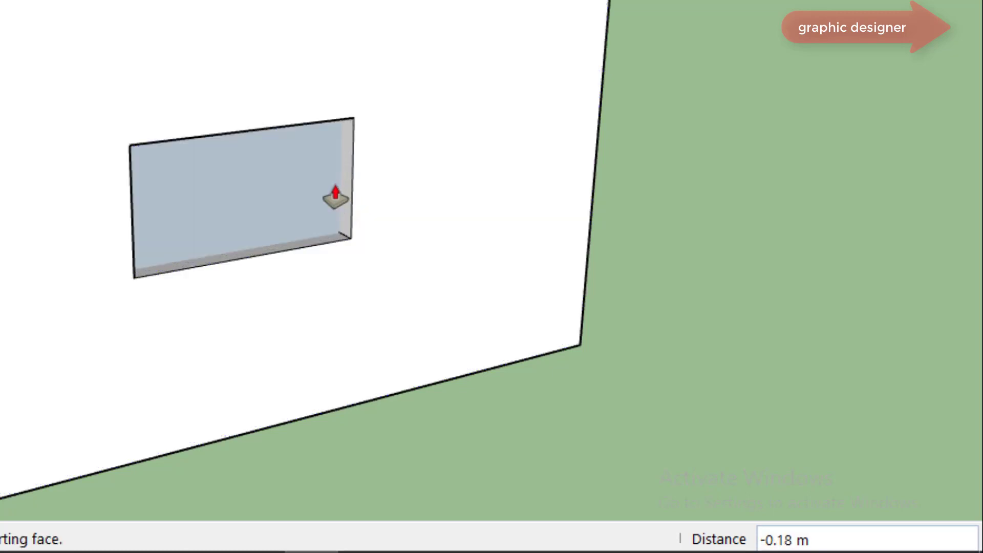
pyautogui.click(335, 199)
pyautogui.click(338, 198)
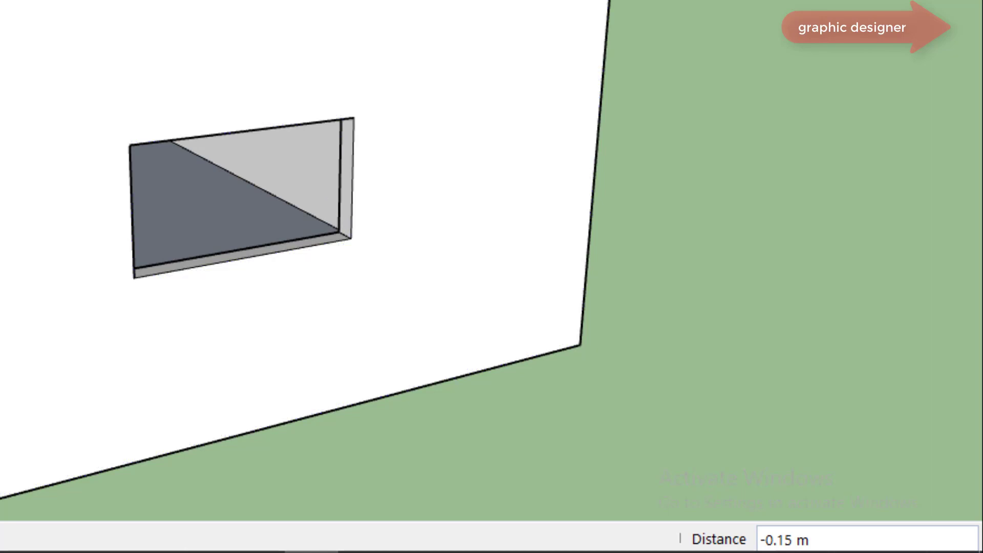
pyautogui.scroll(-3, 452, 310)
pyautogui.scroll(-1, 452, 311)
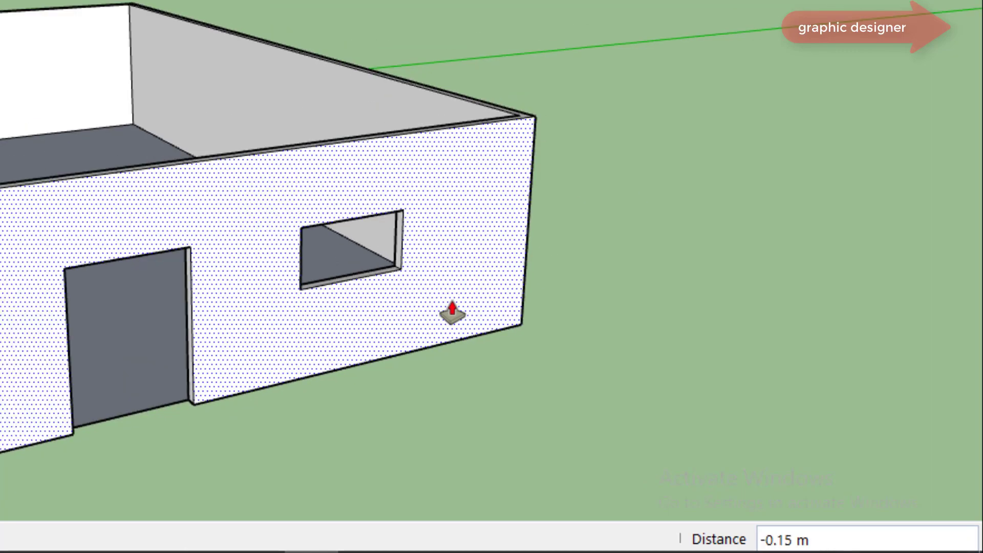
pyautogui.scroll(2, 452, 310)
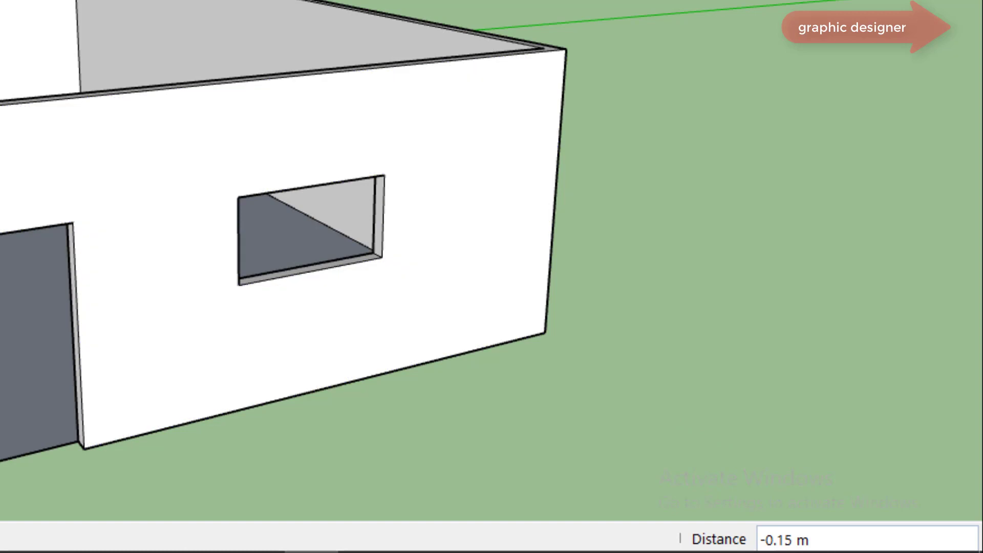
pyautogui.moveTo(288, 367)
pyautogui.mouseDown(button='middle')
pyautogui.moveTo(42, 421)
pyautogui.moveTo(529, 380)
pyautogui.moveTo(290, 491)
pyautogui.moveTo(461, 397)
pyautogui.moveTo(607, 408)
pyautogui.mouseUp(button='middle')
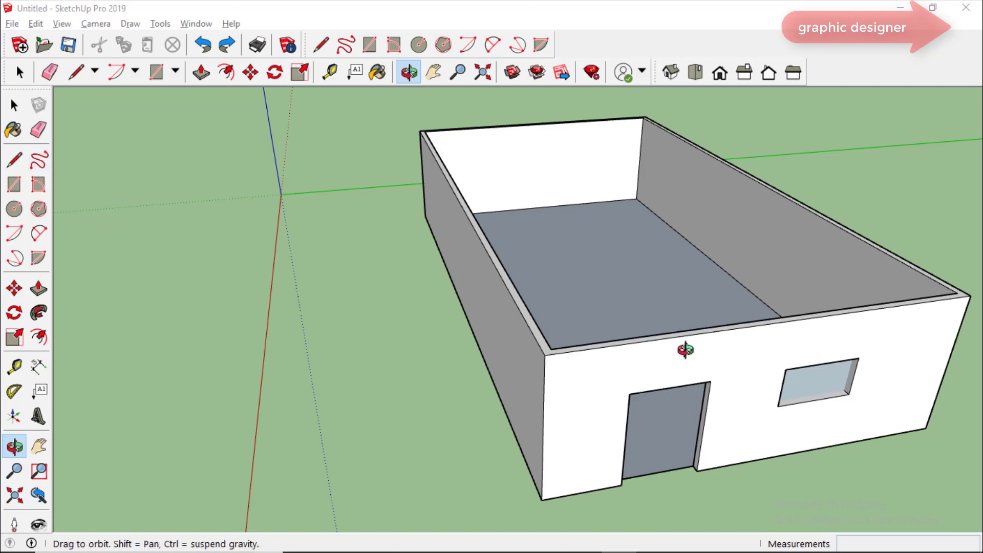
# Step: Draw a floor line from left wall to right wall's midpoint, and one from the back wall's midpoint to it
pyautogui.moveTo(684, 346)
pyautogui.mouseDown()
pyautogui.moveTo(617, 353)
pyautogui.moveTo(505, 340)
pyautogui.mouseUp()
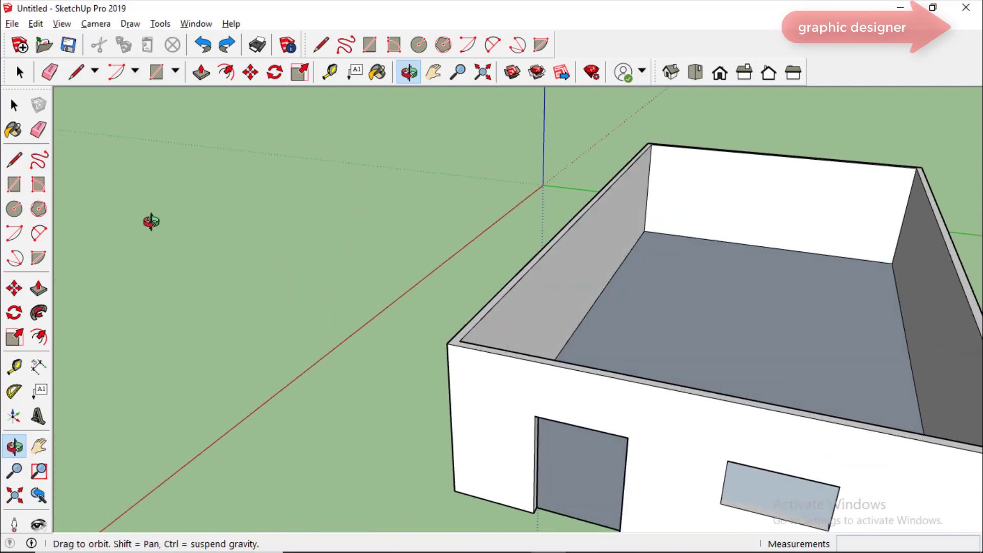
pyautogui.click(14, 160)
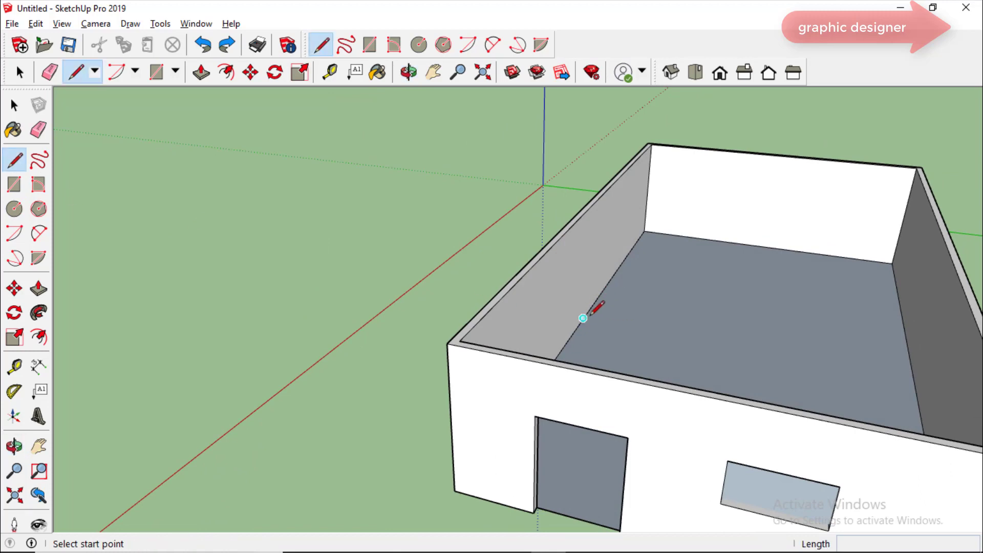
pyautogui.click(583, 318)
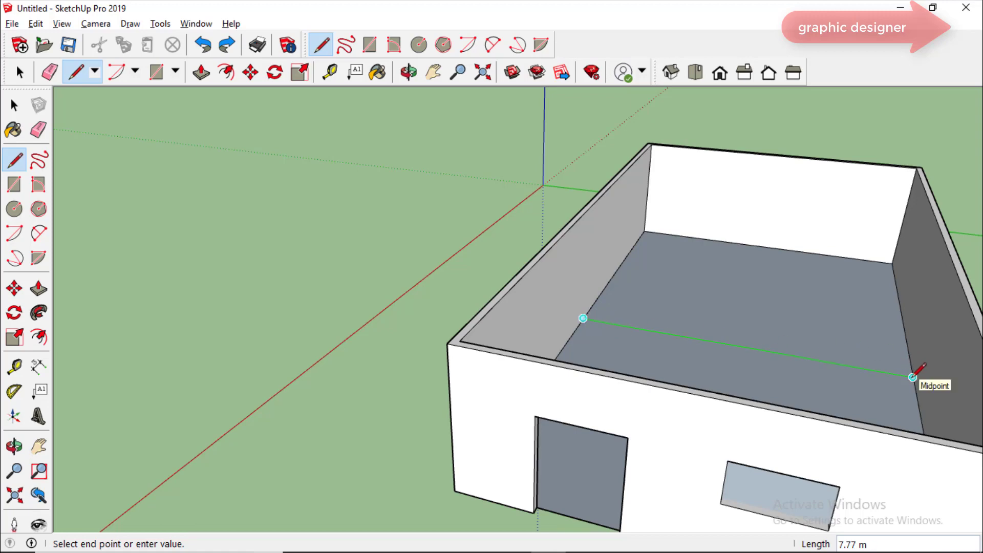
pyautogui.click(912, 376)
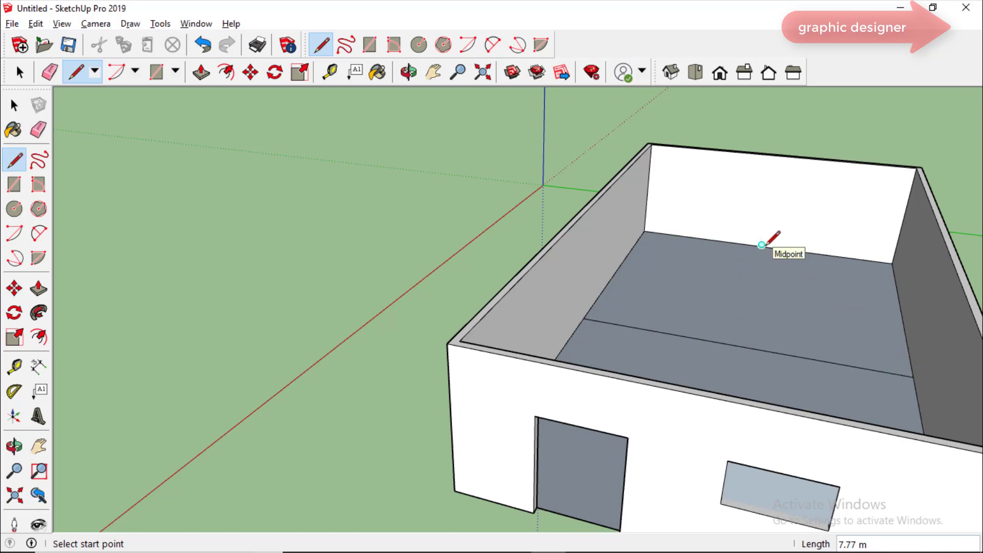
pyautogui.click(761, 245)
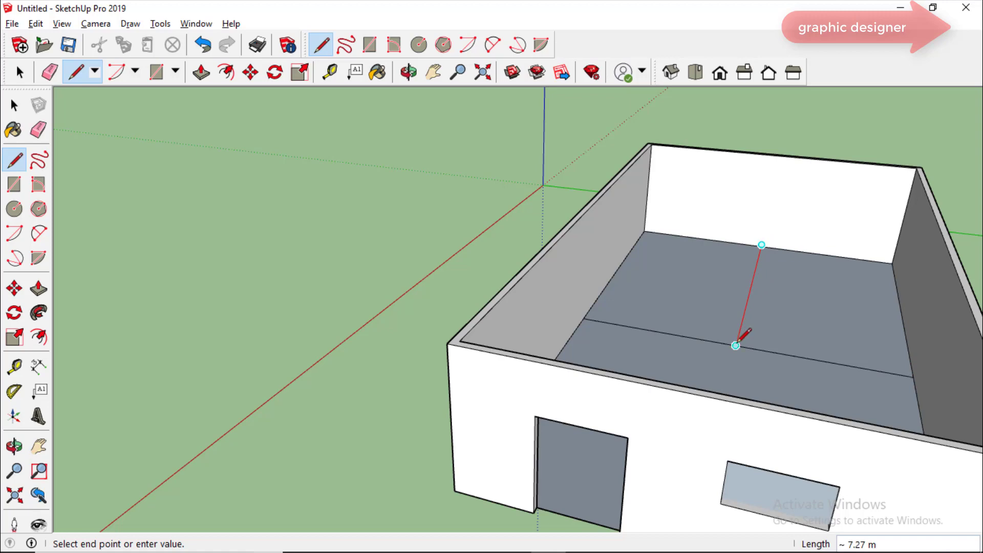
pyautogui.click(736, 345)
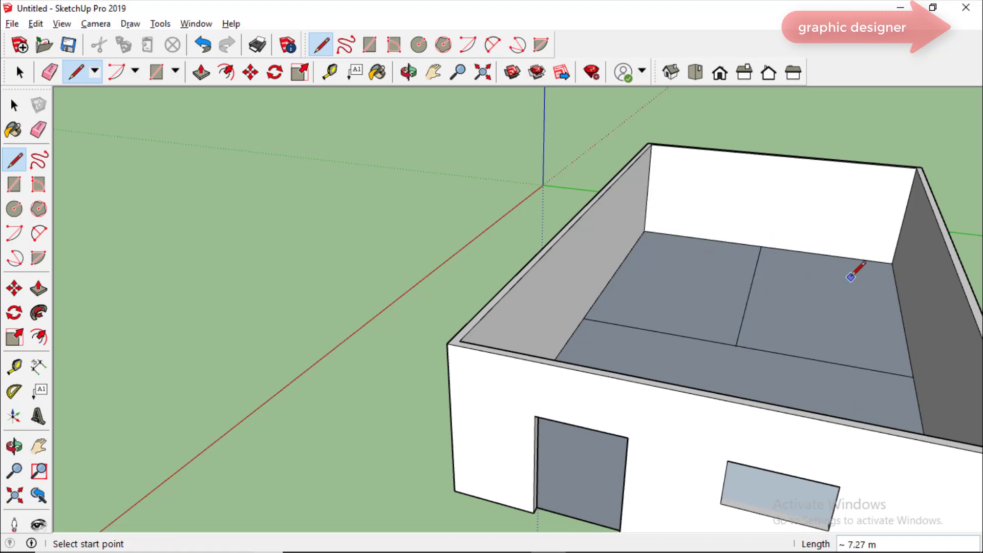
# Step: Offset the back-right and back-left floor sections inward by 0.12 m
pyautogui.click(227, 73)
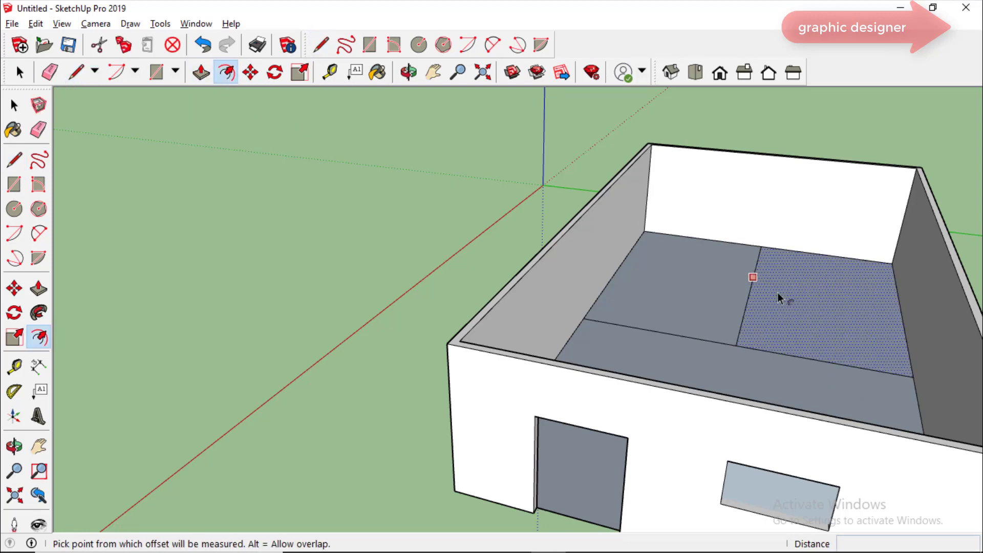
pyautogui.click(778, 293)
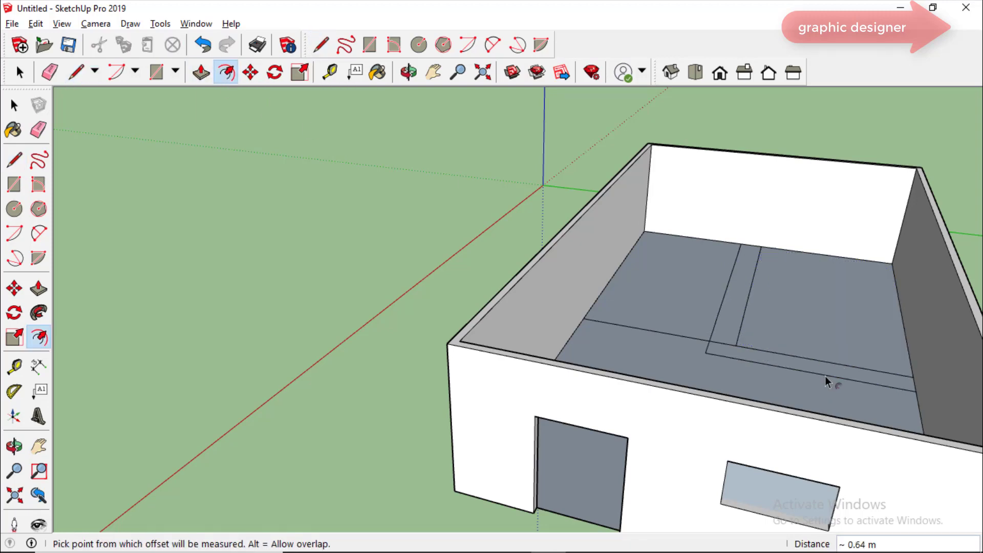
pyautogui.press('Return')
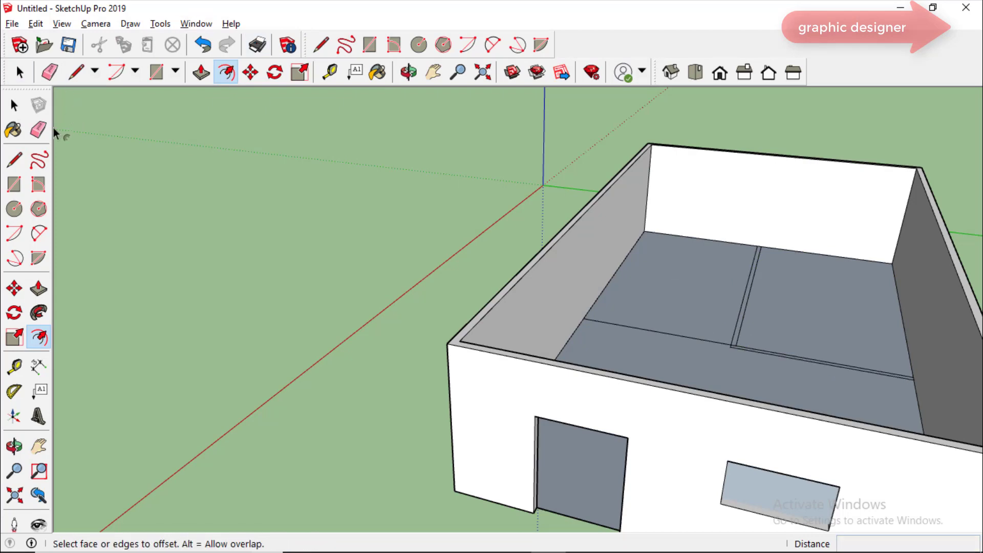
pyautogui.click(226, 73)
pyautogui.click(653, 333)
pyautogui.write('.1')
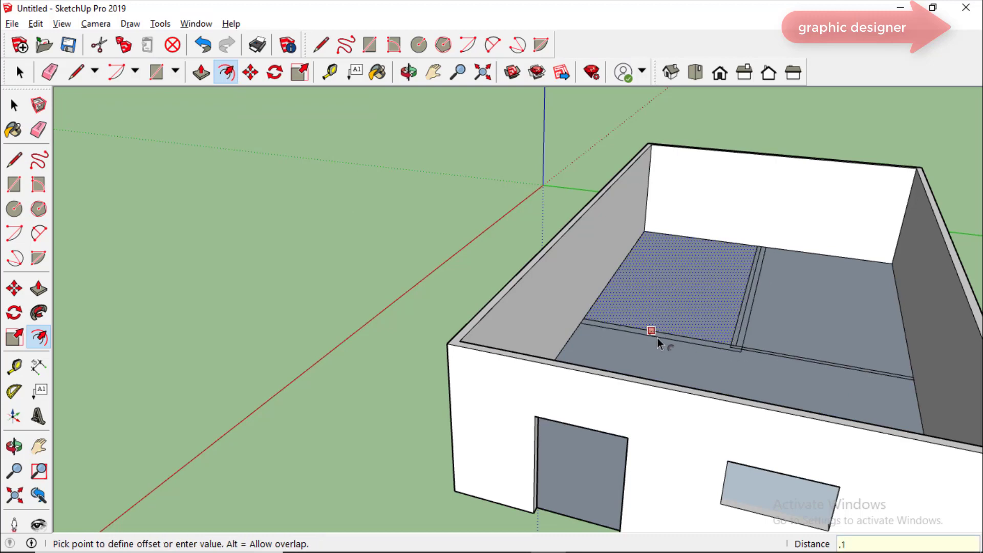
pyautogui.write('2')
pyautogui.press('Return')
pyautogui.scroll(3, 742, 353)
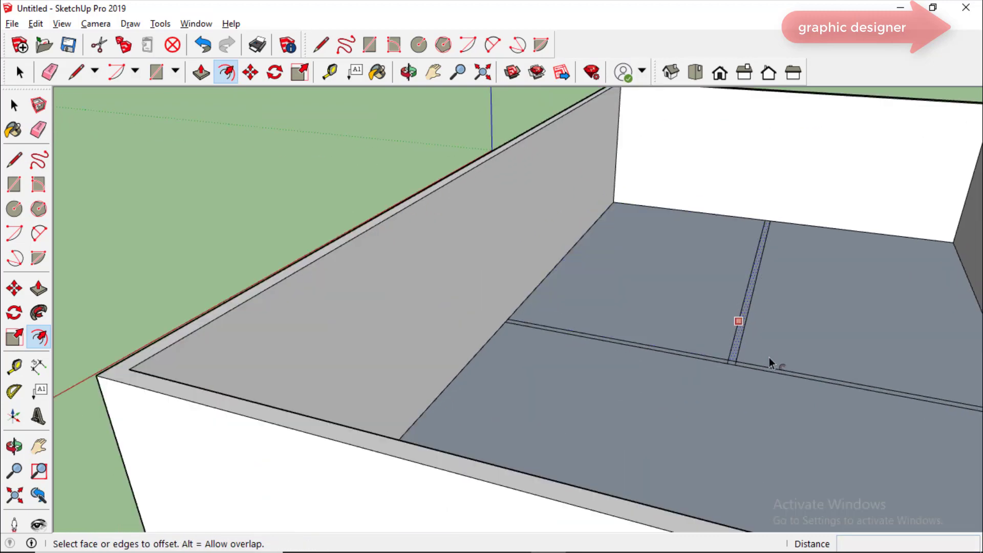
pyautogui.scroll(2, 778, 366)
pyautogui.scroll(2, 743, 358)
pyautogui.scroll(2, 714, 354)
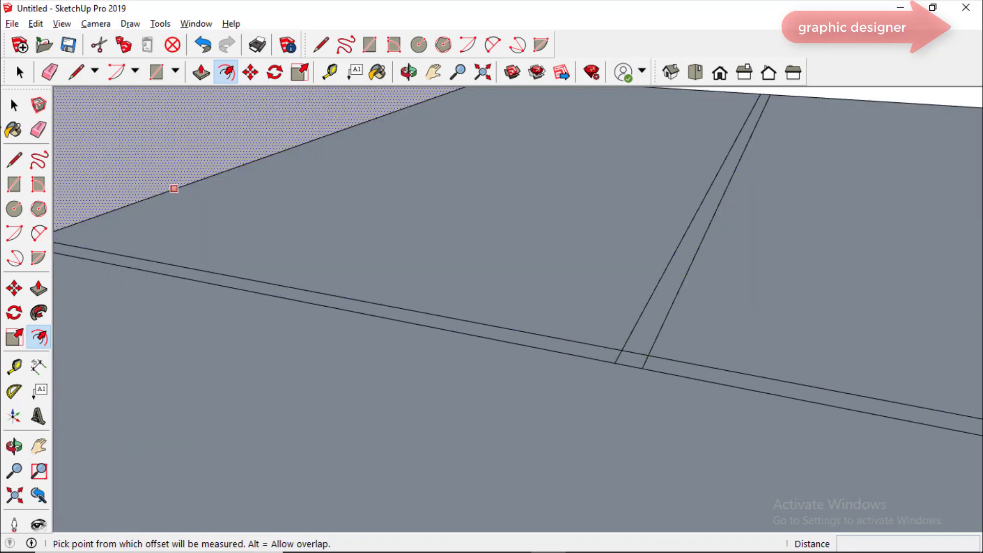
# Step: Erase the leftover edge pieces where the partition strips cross, then zoom out
pyautogui.click(39, 130)
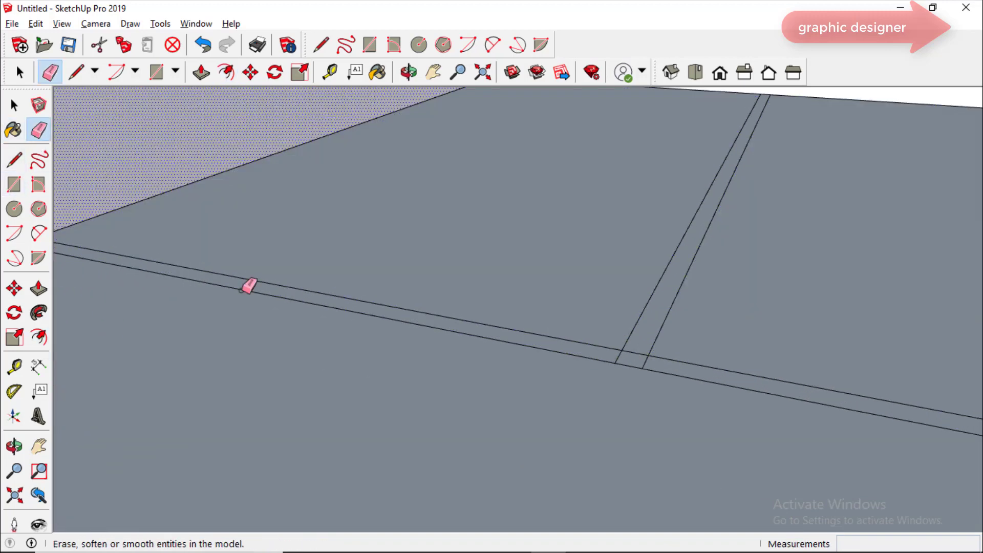
pyautogui.click(633, 352)
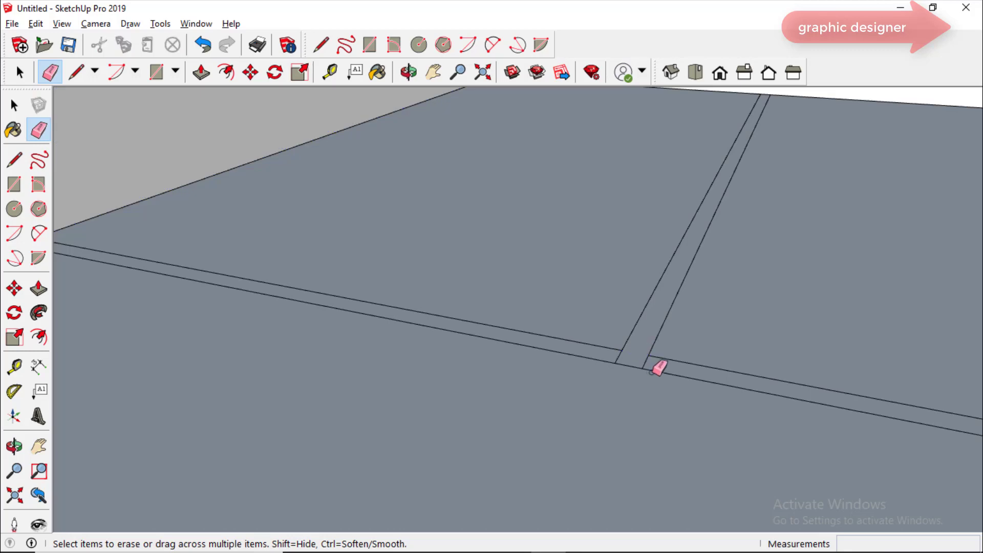
pyautogui.moveTo(645, 366); pyautogui.dragTo(614, 360)
pyautogui.scroll(-2, 671, 419)
pyautogui.scroll(-2, 658, 397)
pyautogui.scroll(-2, 658, 397)
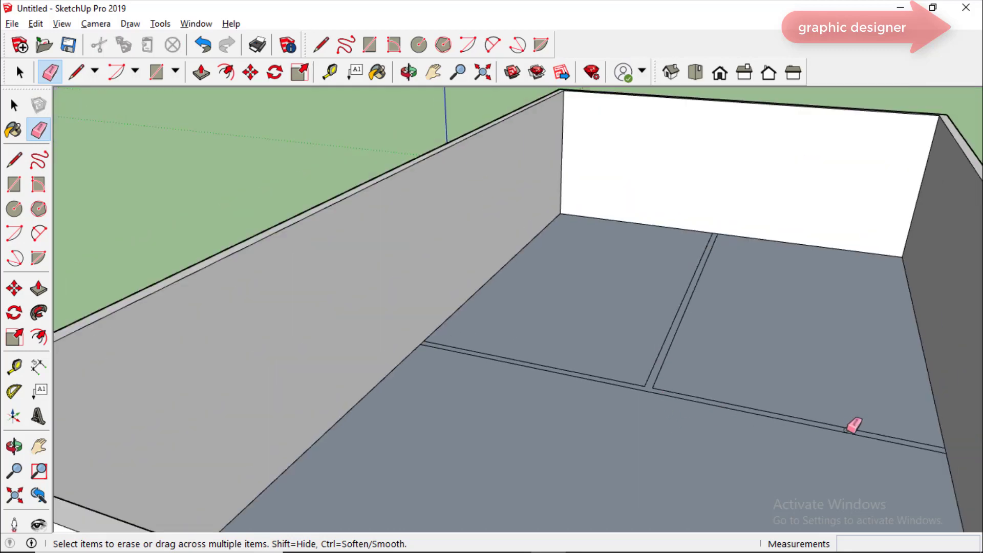
pyautogui.scroll(-2, 852, 424)
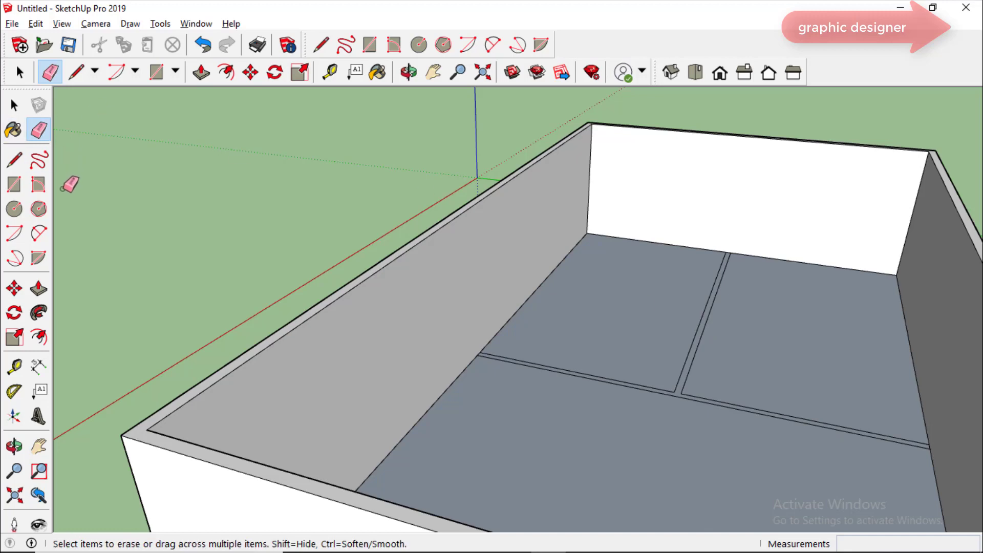
# Step: Push/Pull the thin partition strips upward 3 m into interior walls
pyautogui.click(201, 73)
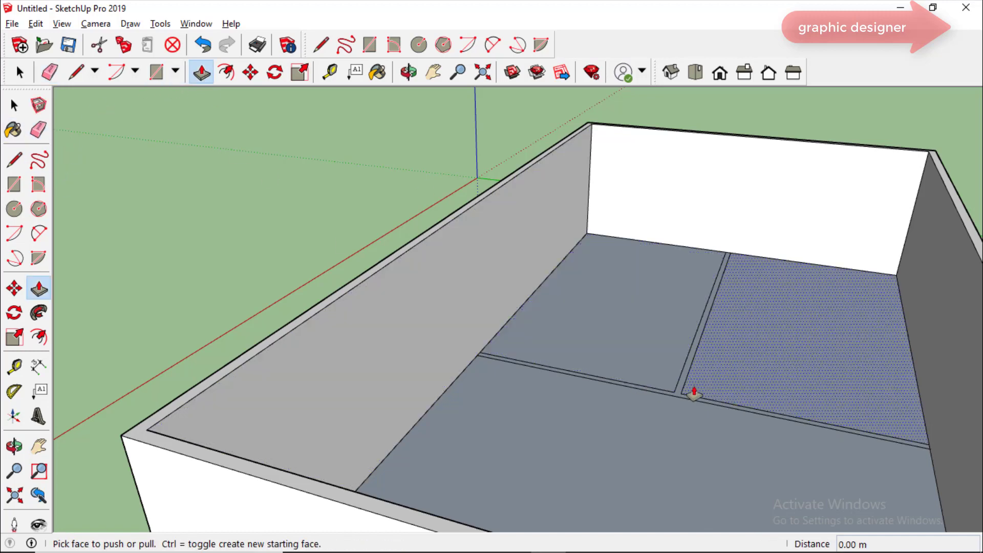
pyautogui.scroll(3, 690, 391)
pyautogui.scroll(1, 676, 392)
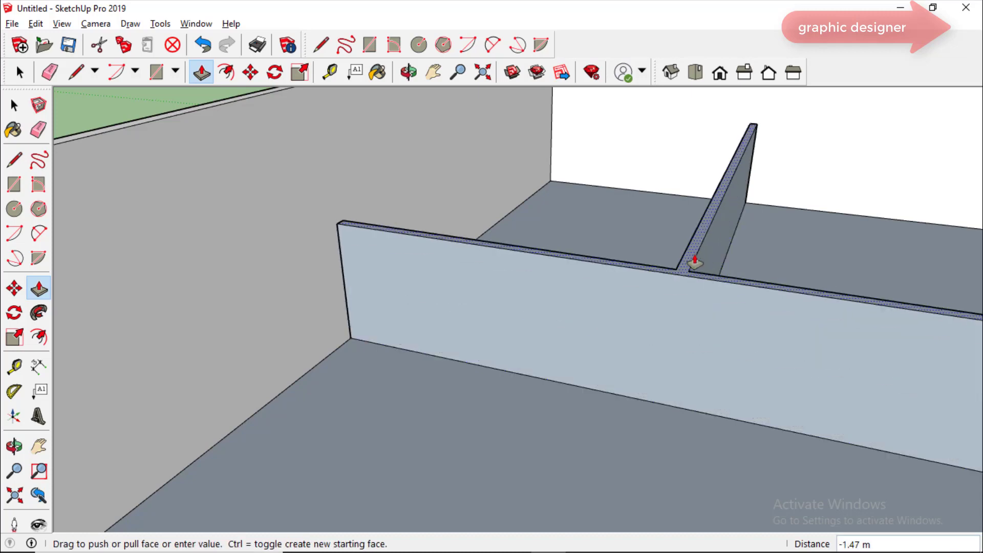
pyautogui.moveTo(672, 389); pyautogui.dragTo(695, 261)
pyautogui.write('3')
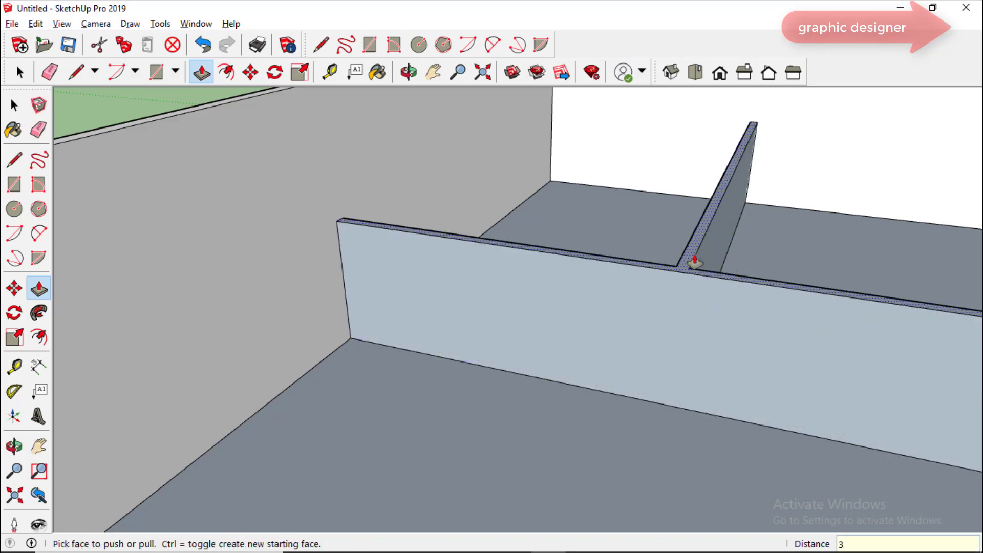
pyautogui.press('Return')
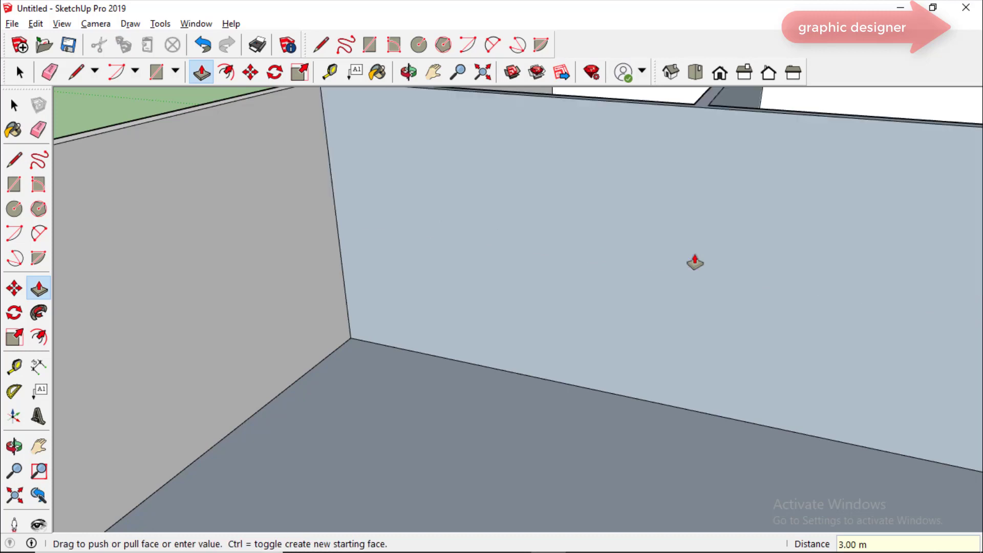
pyautogui.scroll(-2, 695, 262)
pyautogui.scroll(-2, 696, 264)
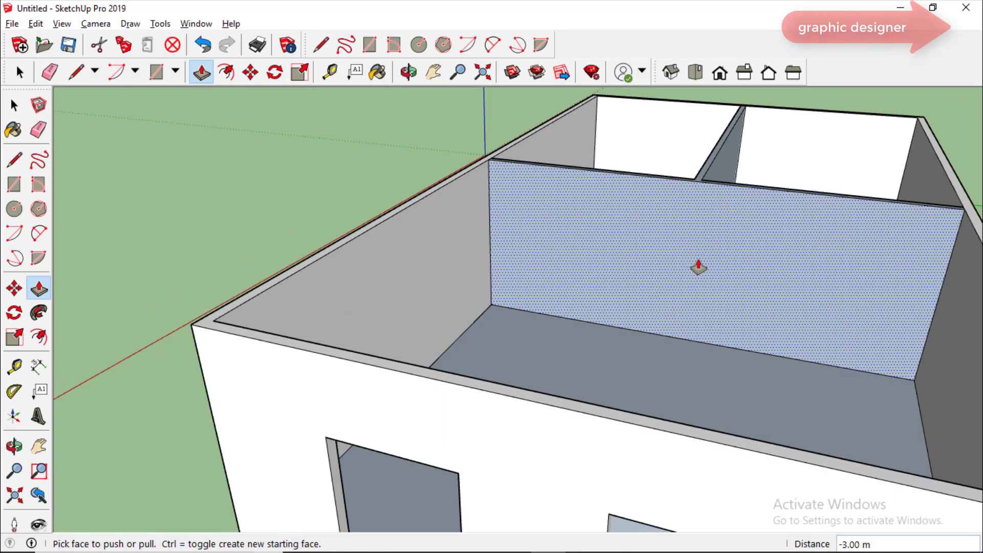
pyautogui.click(409, 73)
pyautogui.moveTo(812, 281)
pyautogui.mouseDown()
pyautogui.moveTo(715, 395)
pyautogui.moveTo(636, 324)
pyautogui.moveTo(886, 450)
pyautogui.moveTo(710, 324)
pyautogui.moveTo(658, 336)
pyautogui.moveTo(779, 355)
pyautogui.mouseUp()
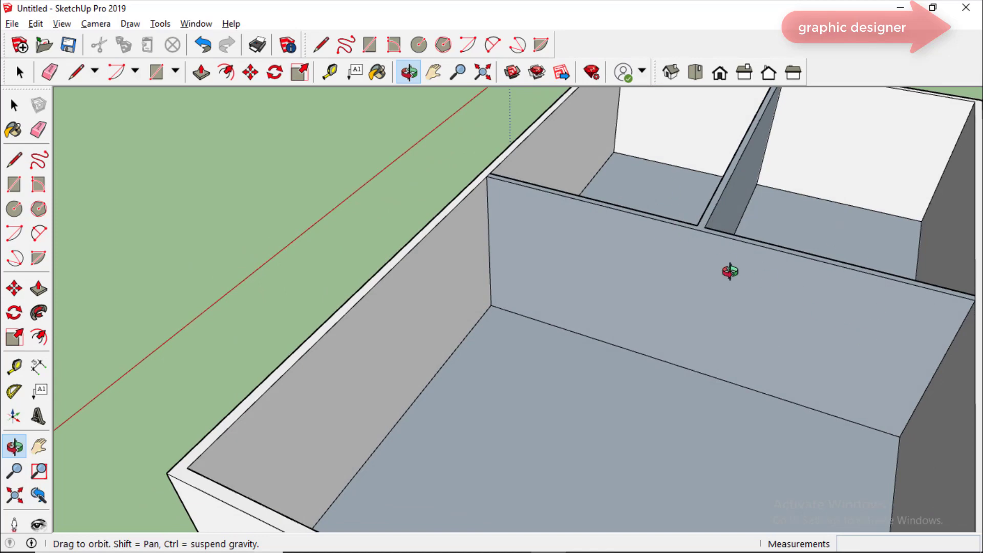
pyautogui.moveTo(896, 417)
pyautogui.mouseDown()
pyautogui.moveTo(856, 379)
pyautogui.moveTo(882, 375)
pyautogui.moveTo(920, 399)
pyautogui.moveTo(925, 384)
pyautogui.moveTo(889, 393)
pyautogui.mouseUp()
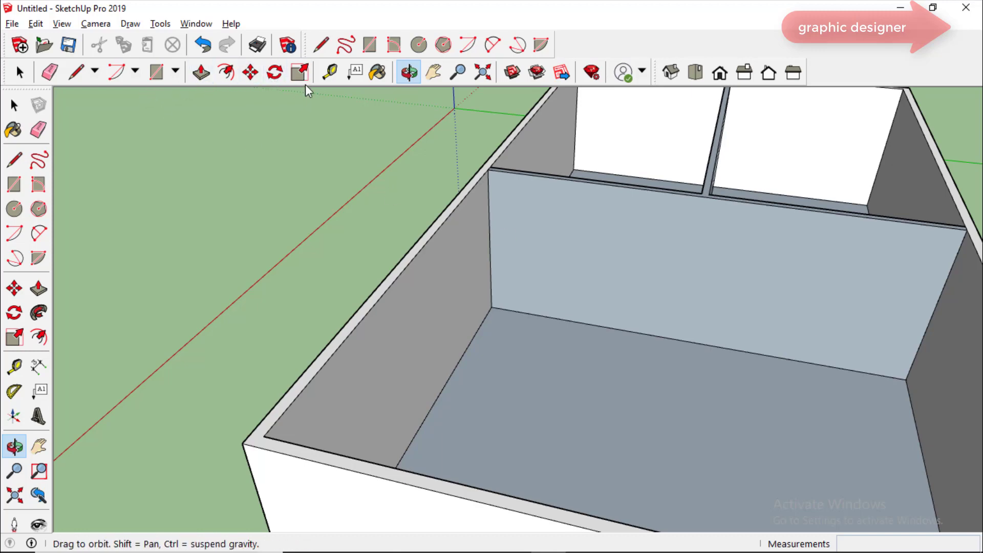
# Step: Place a Tape Measure guide point along the partition wall's base, just short of the corner
pyautogui.click(330, 73)
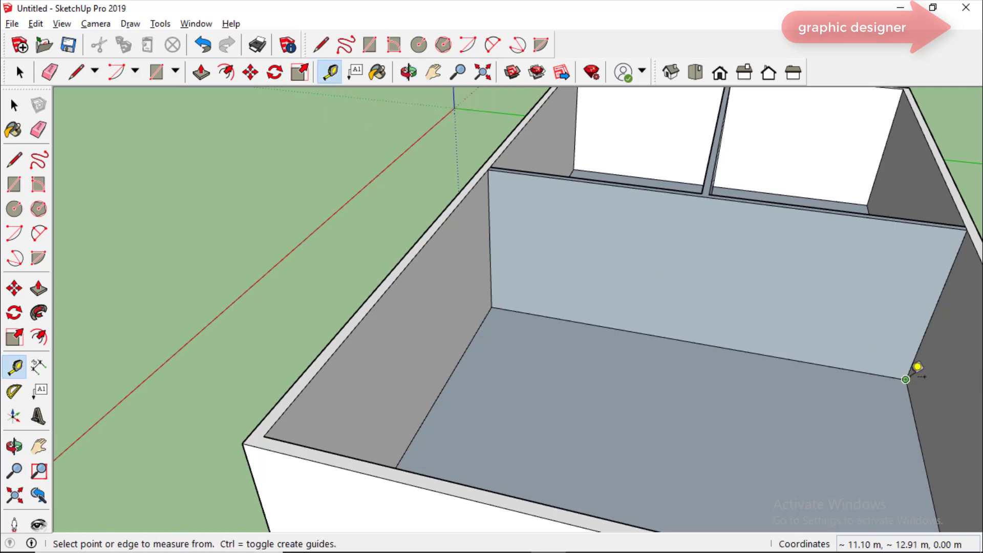
pyautogui.click(905, 379)
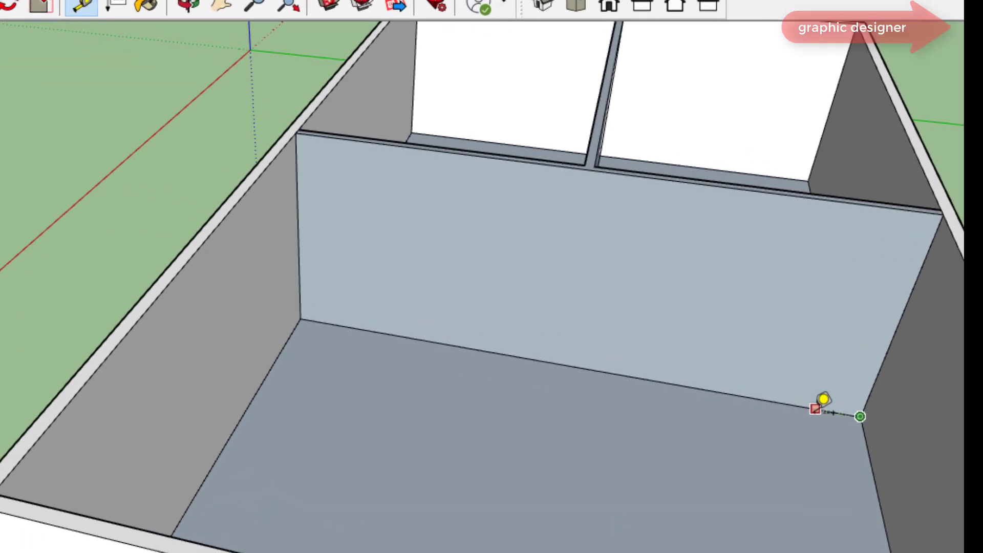
pyautogui.scroll(2, 675, 467)
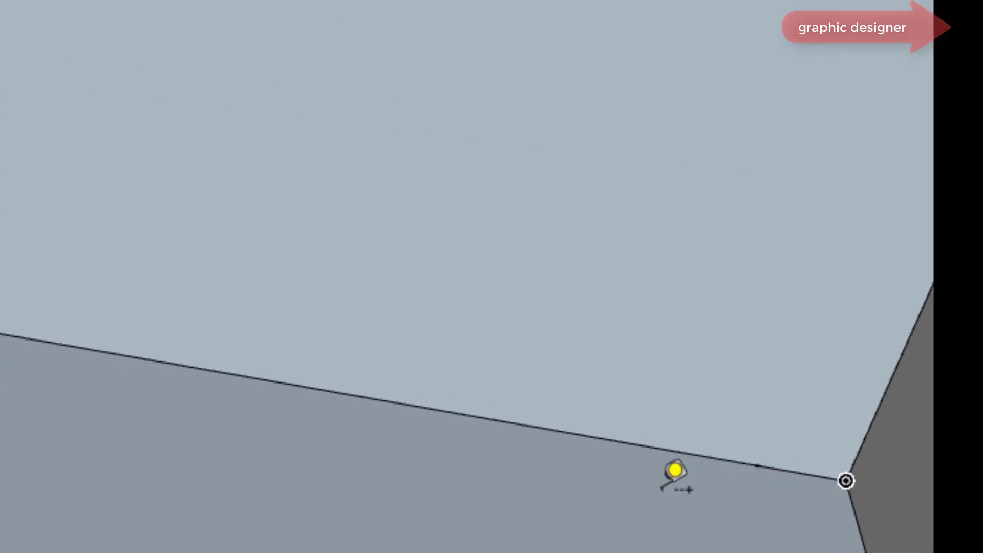
pyautogui.scroll(1, 675, 467)
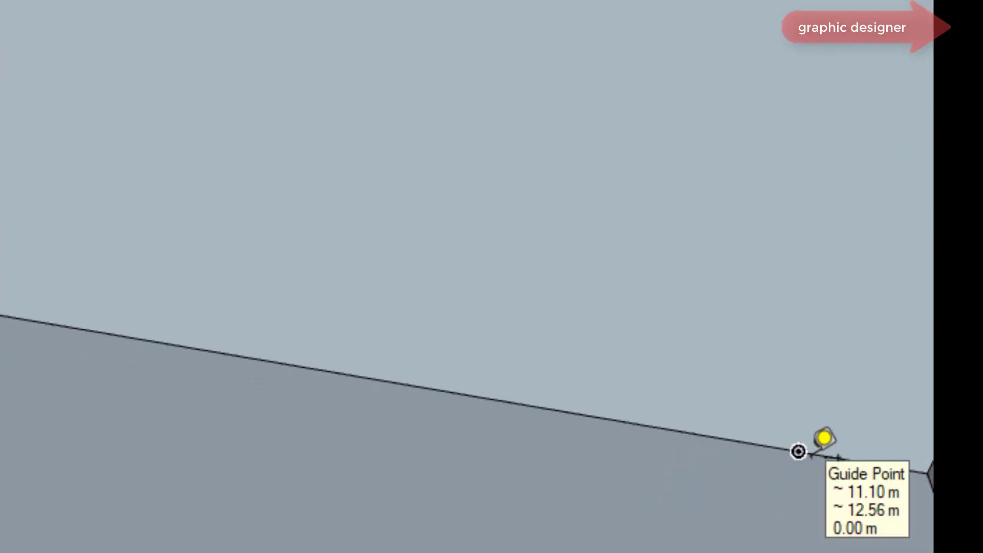
pyautogui.scroll(-1, 825, 438)
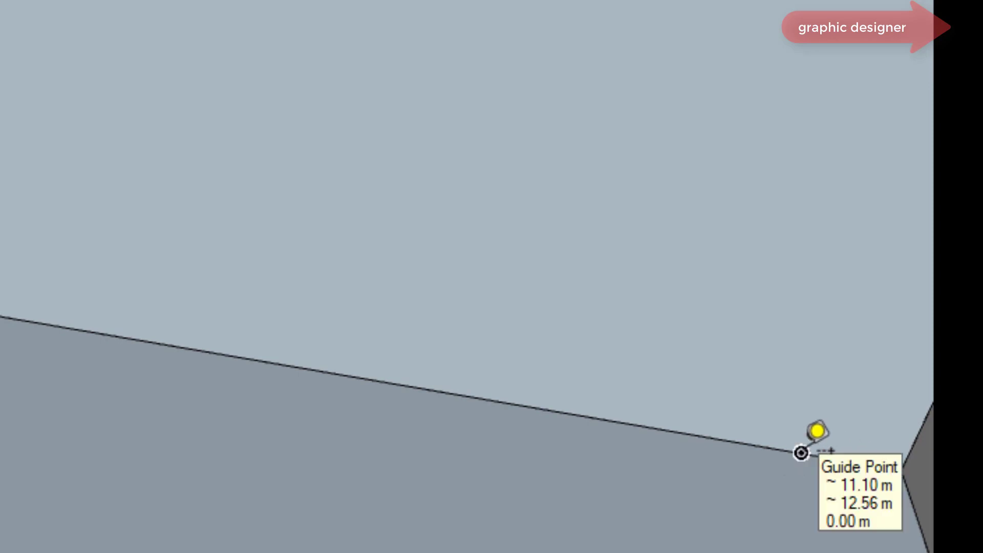
pyautogui.scroll(-2, 801, 452)
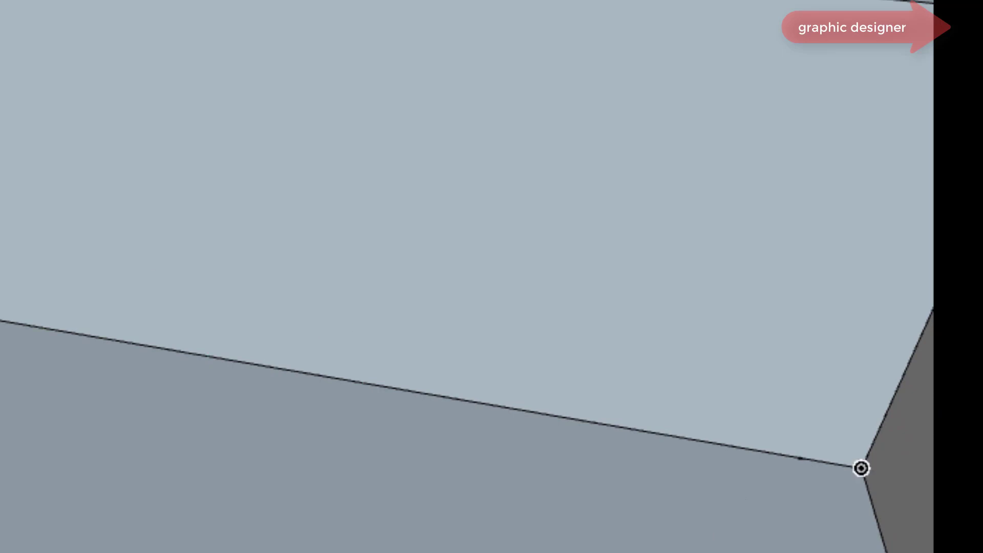
# Step: Draw a 2 by 1 m door rectangle up the partition wall from the guide point
pyautogui.press('r')
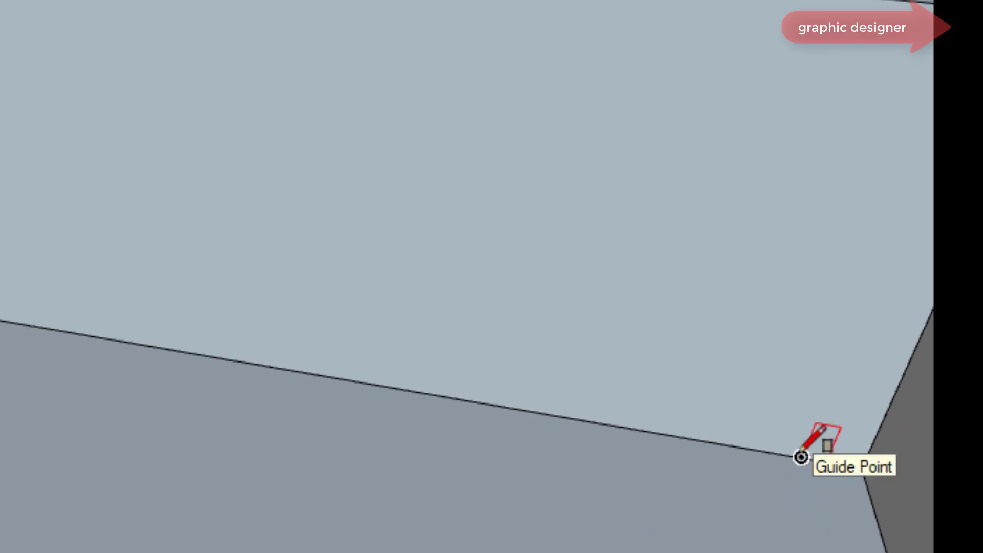
pyautogui.click(801, 457)
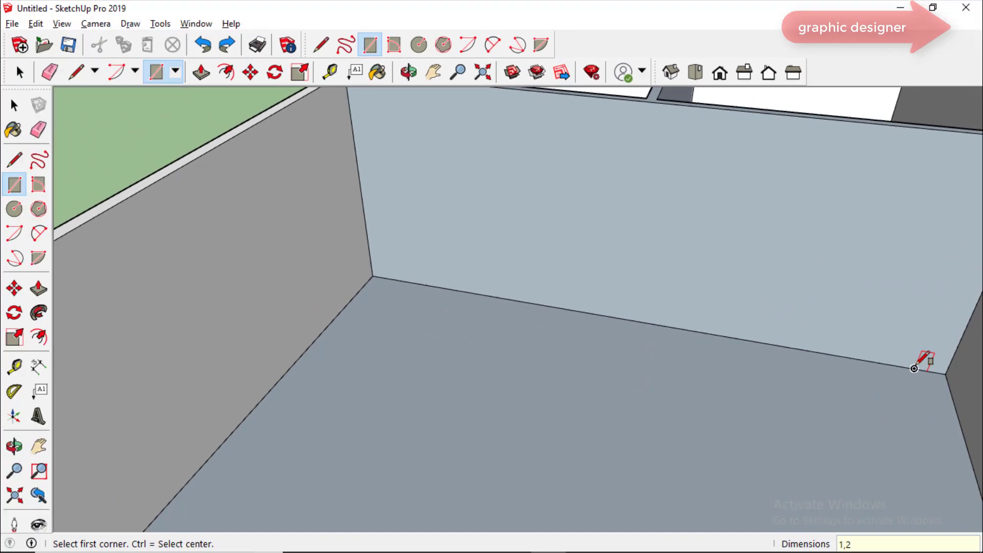
pyautogui.click(914, 368)
pyautogui.write('2,1')
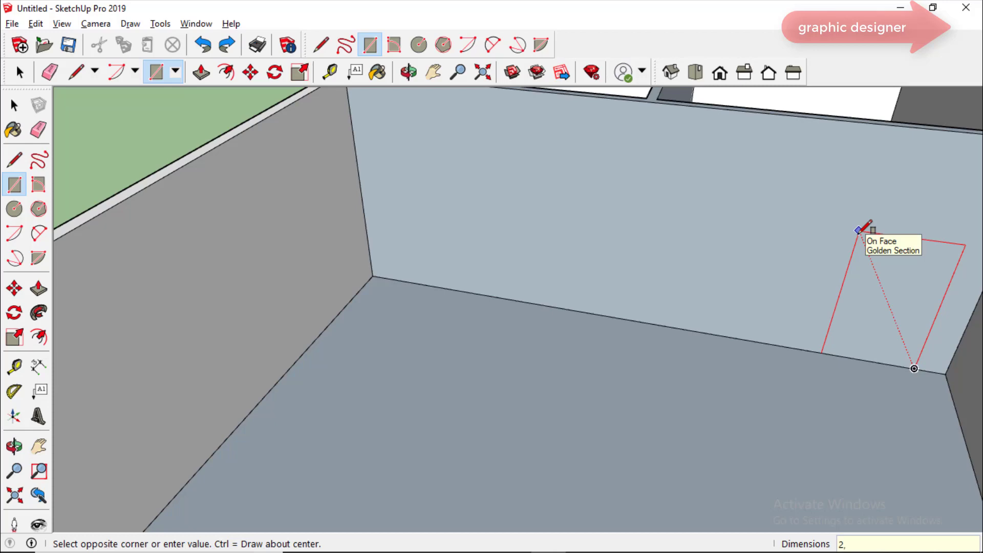
pyautogui.press('Return')
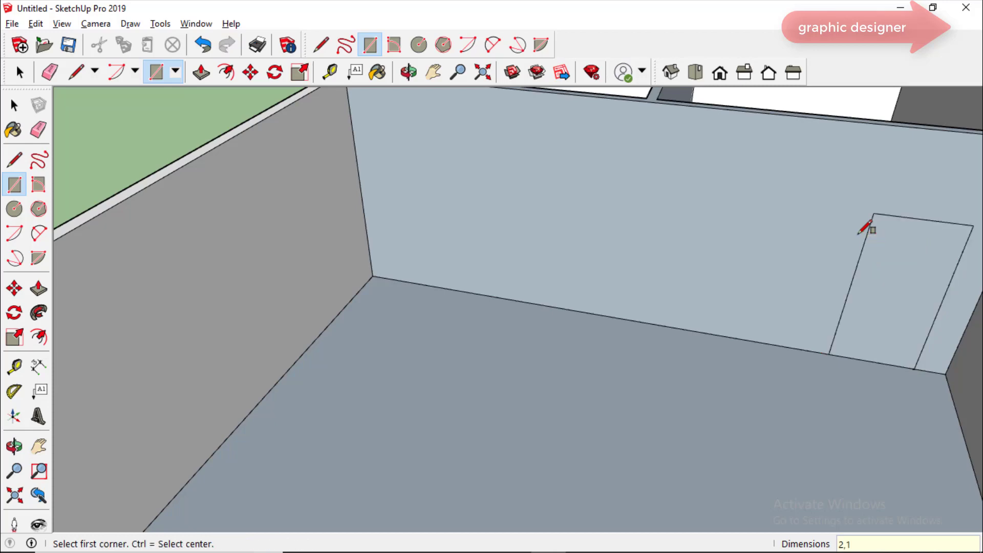
pyautogui.scroll(-2, 865, 228)
pyautogui.scroll(2, 973, 327)
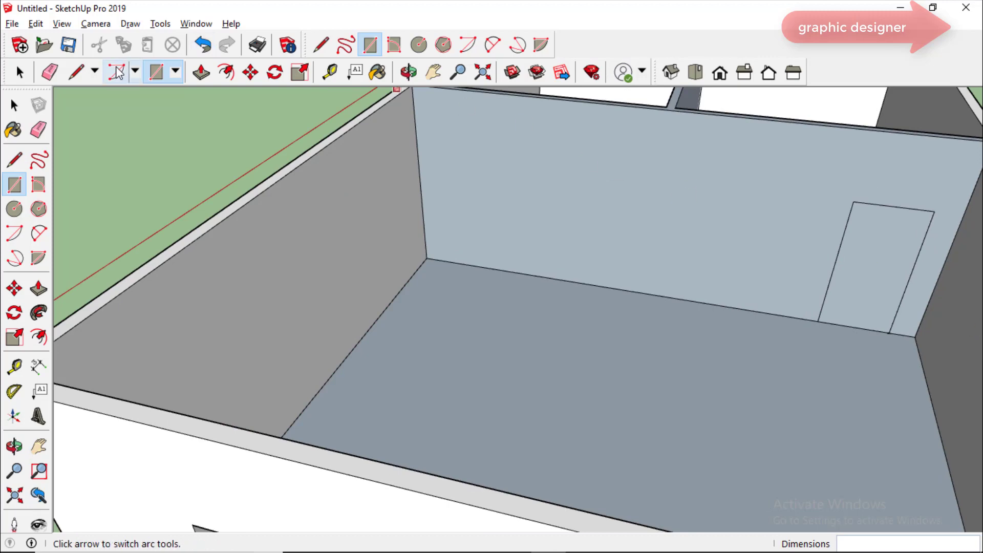
# Step: Push/Pull the door rectangle to try cutting it through the partition wall
pyautogui.click(201, 73)
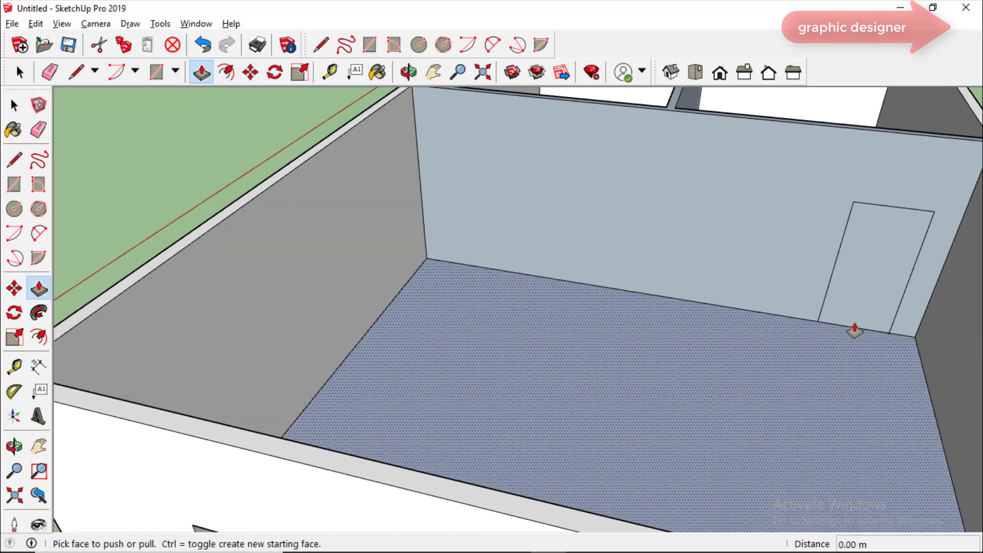
pyautogui.click(902, 297)
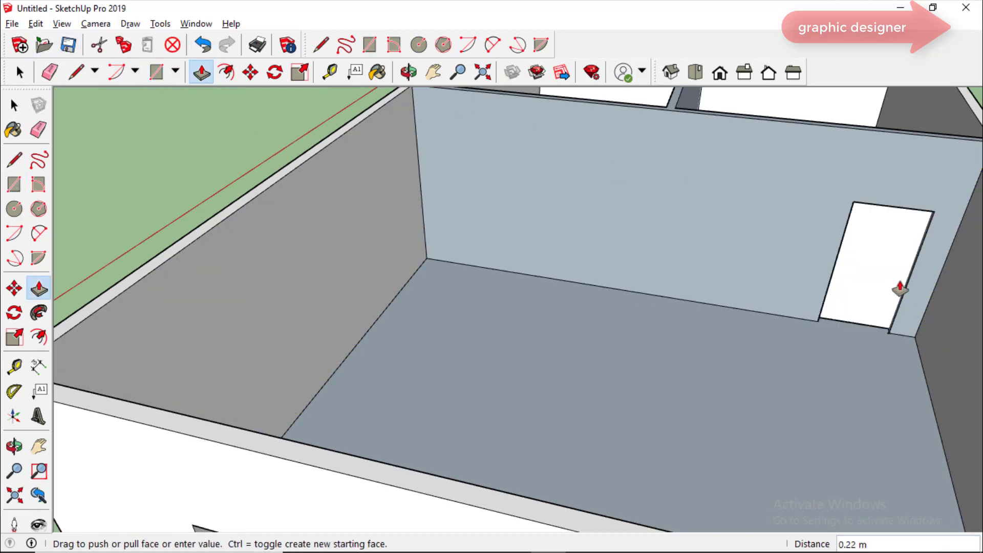
pyautogui.click(900, 289)
pyautogui.scroll(-3, 906, 374)
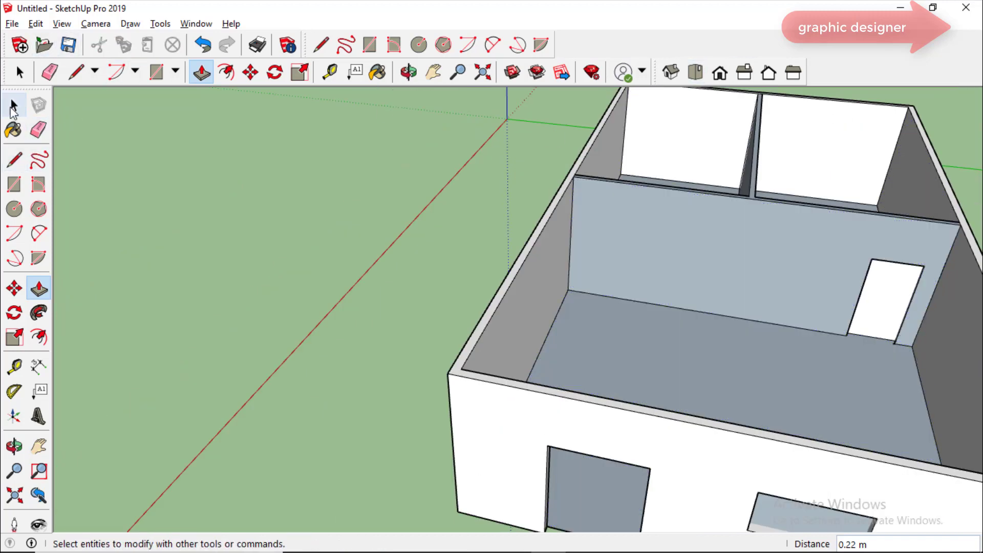
pyautogui.scroll(3, 890, 340)
pyautogui.scroll(2, 900, 366)
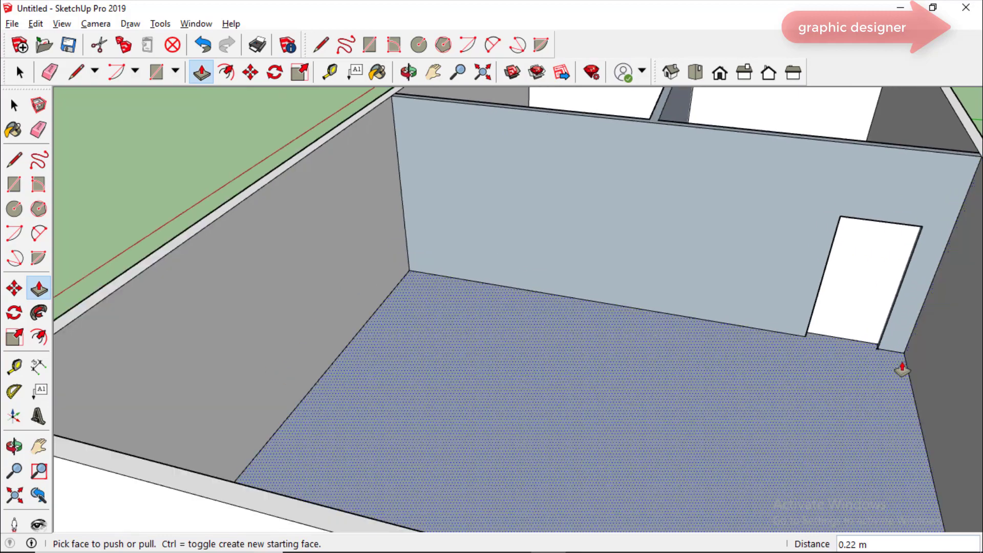
# Step: Measure the gap between the door's bottom corner and the room corner
pyautogui.click(330, 72)
pyautogui.scroll(3, 916, 357)
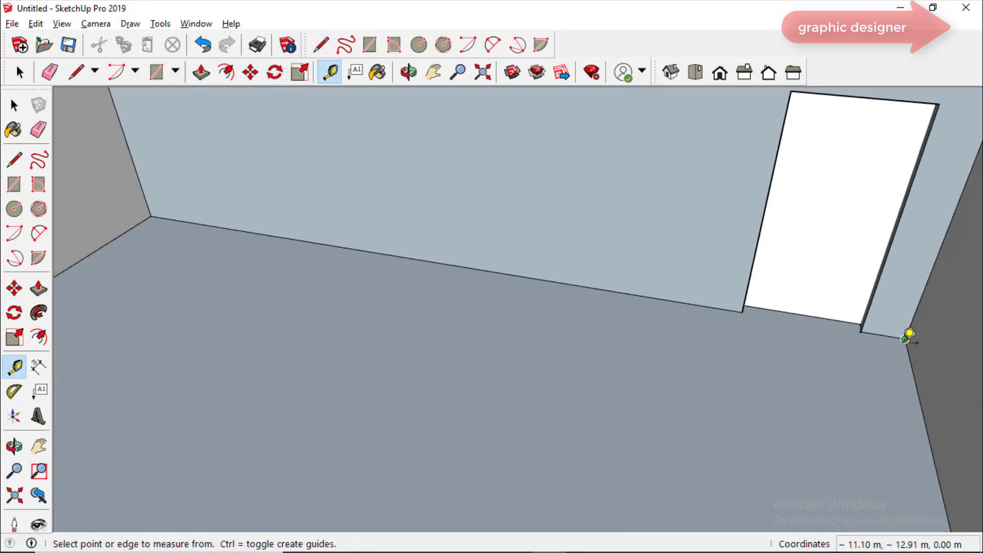
pyautogui.click(905, 338)
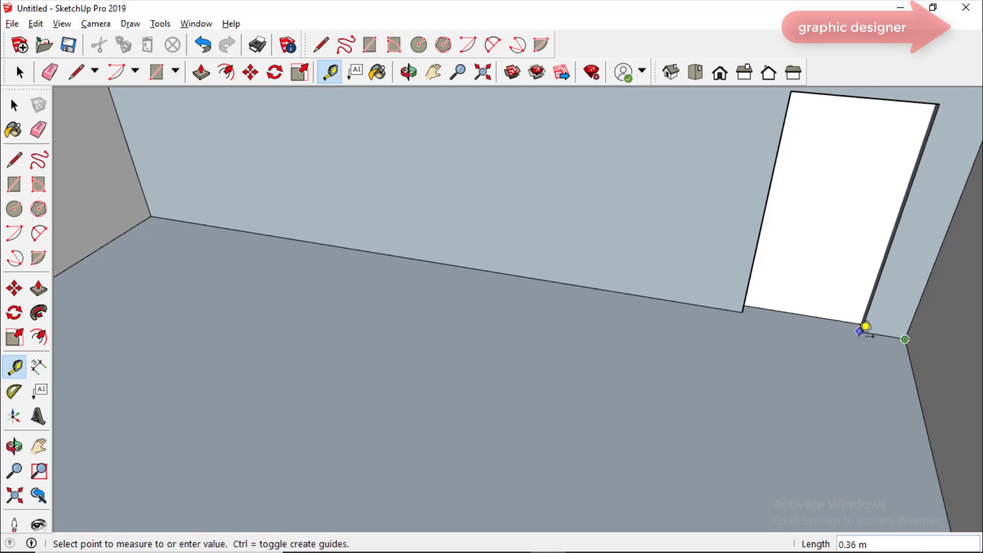
pyautogui.scroll(2, 867, 322)
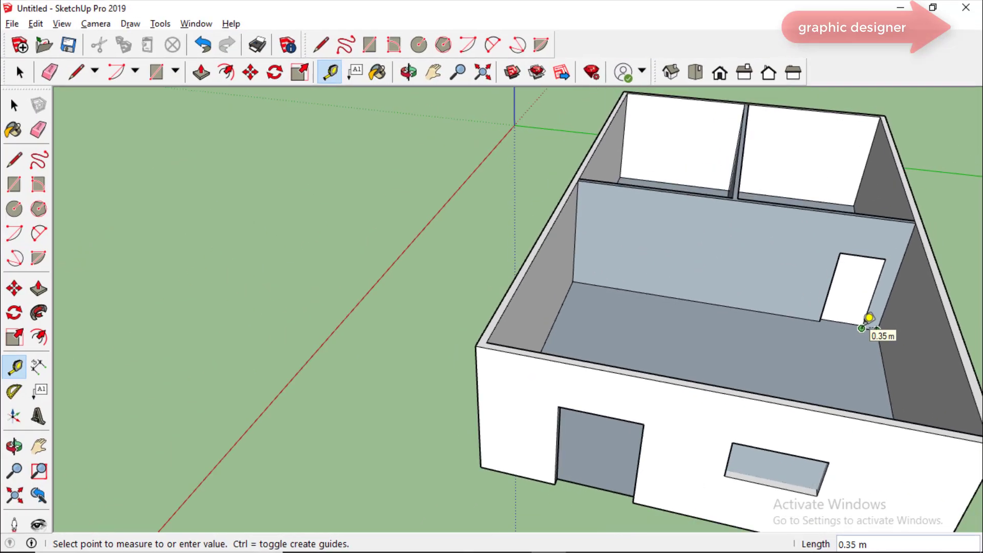
pyautogui.scroll(-1, 935, 329)
pyautogui.click(936, 328)
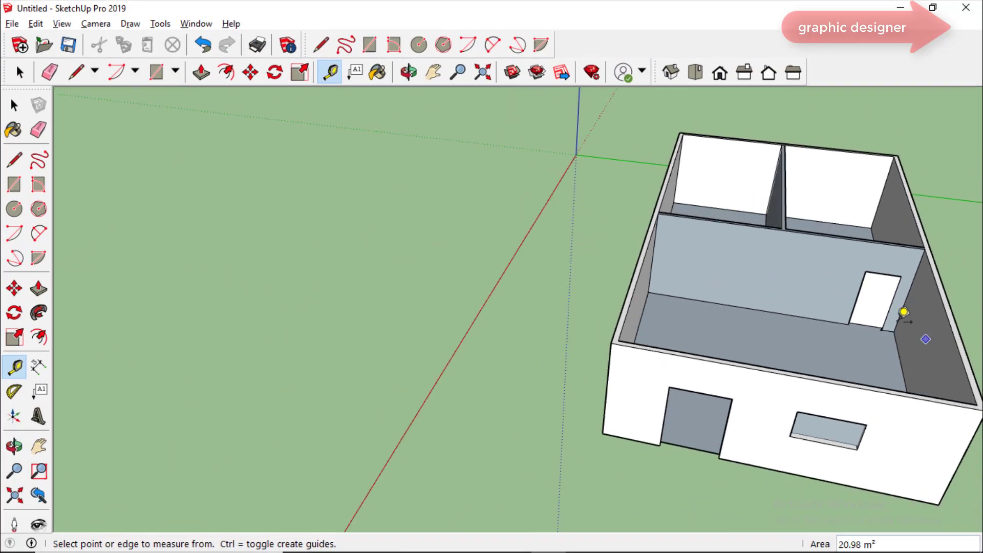
pyautogui.scroll(-1, 921, 256)
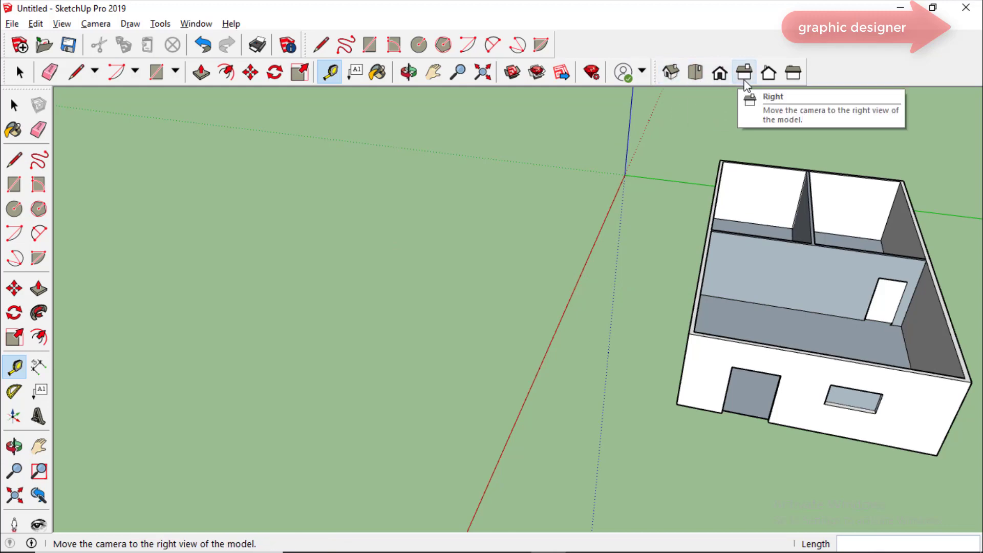
# Step: Switch to the Left standard view and undo the last change
pyautogui.click(794, 73)
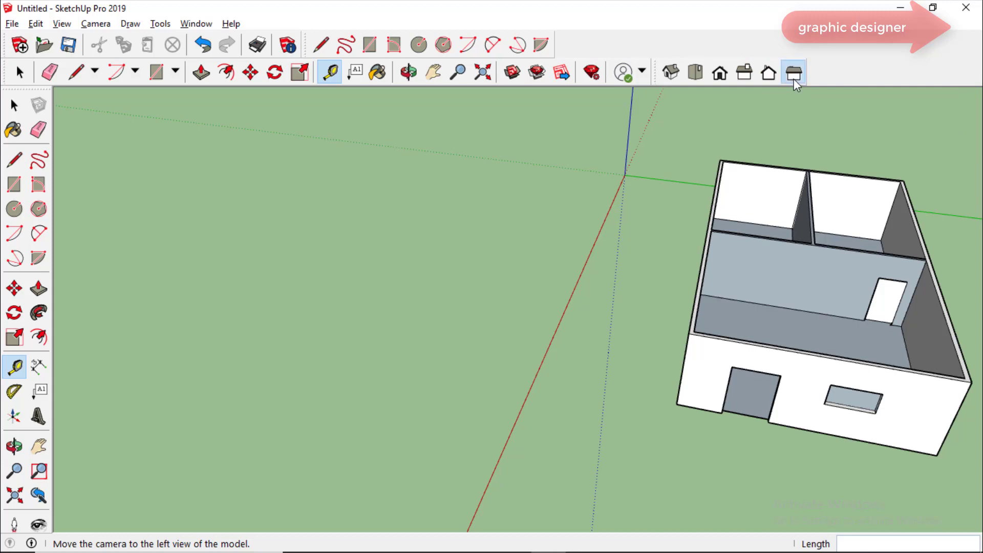
pyautogui.scroll(1, 471, 291)
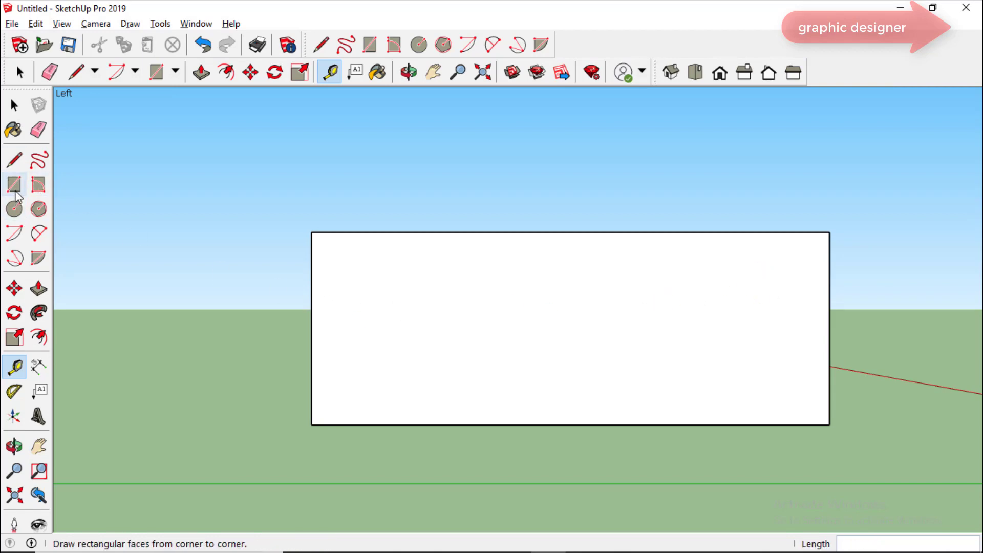
pyautogui.hotkey('ctrl', 'z')
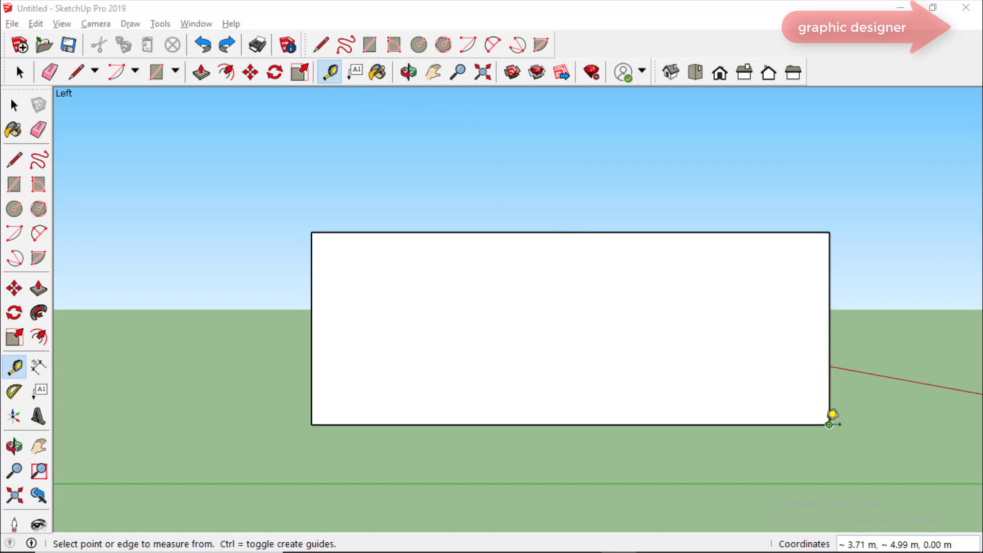
# Step: Mark a guide point near the wall's right end, then another 0.8 m above it
pyautogui.click(829, 423)
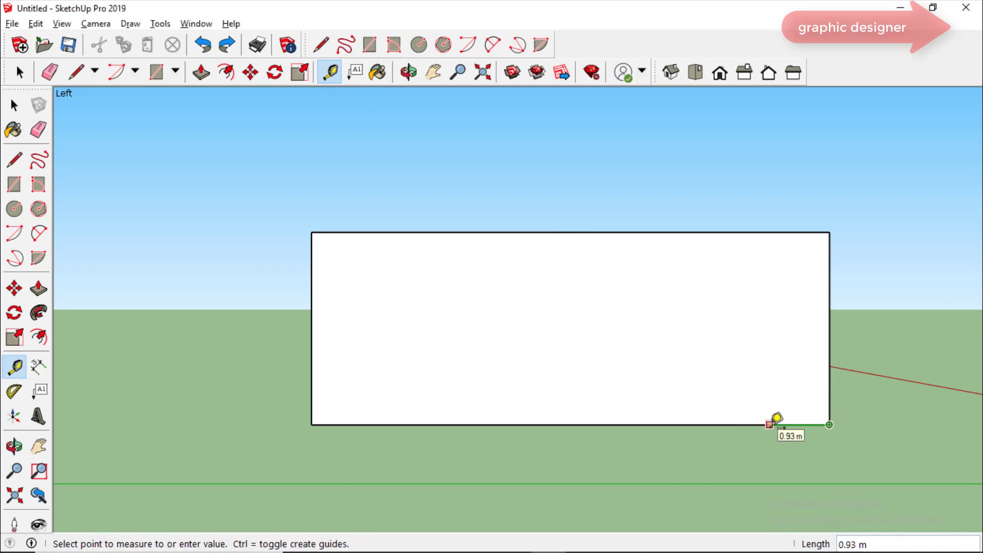
pyautogui.press('Return')
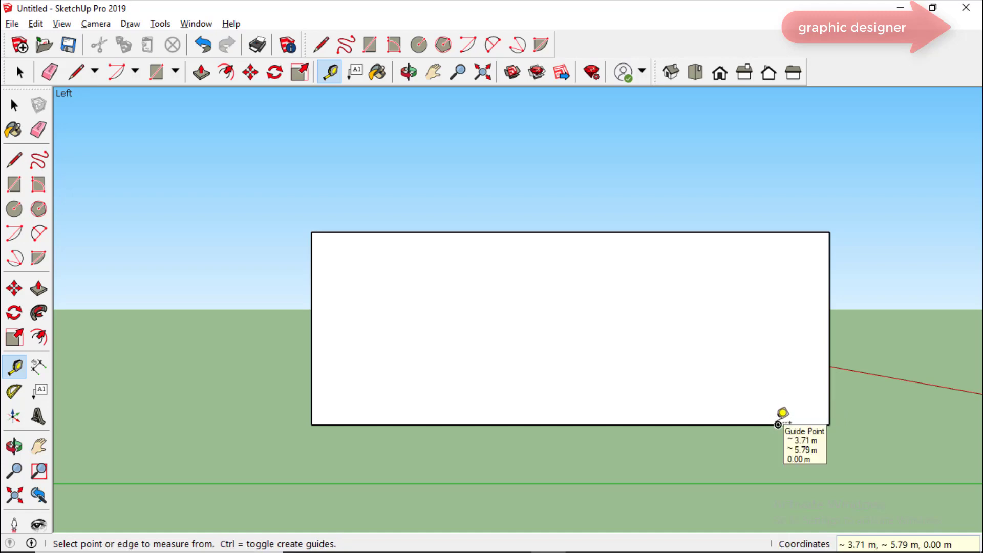
pyautogui.click(778, 424)
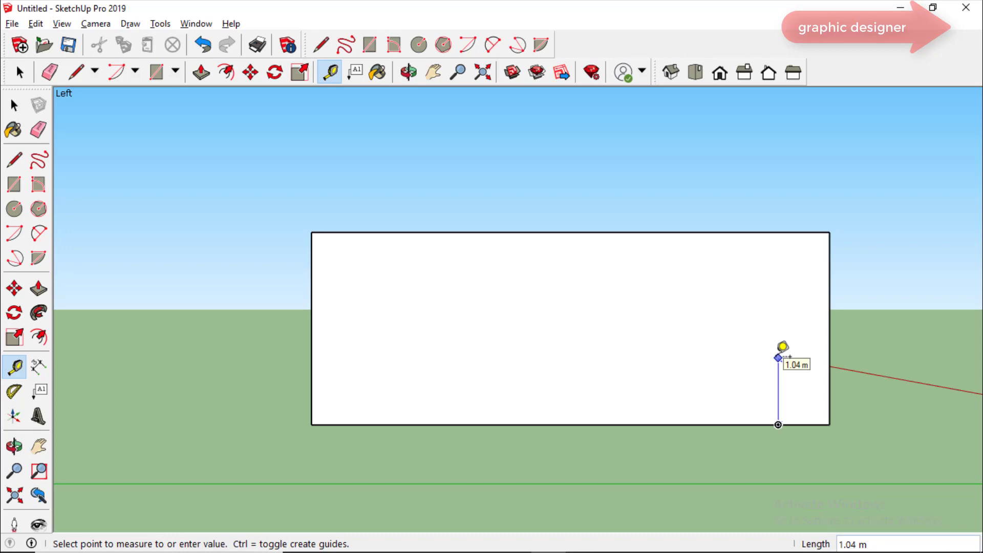
pyautogui.press('Return')
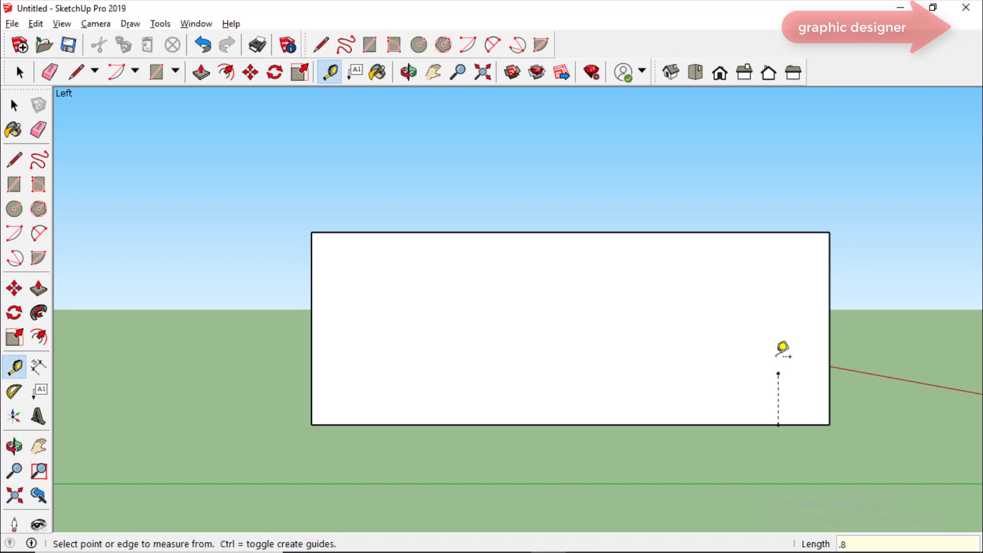
# Step: Draw a 2 by 1.2 m window rectangle up-left from the raised guide point
pyautogui.click(14, 185)
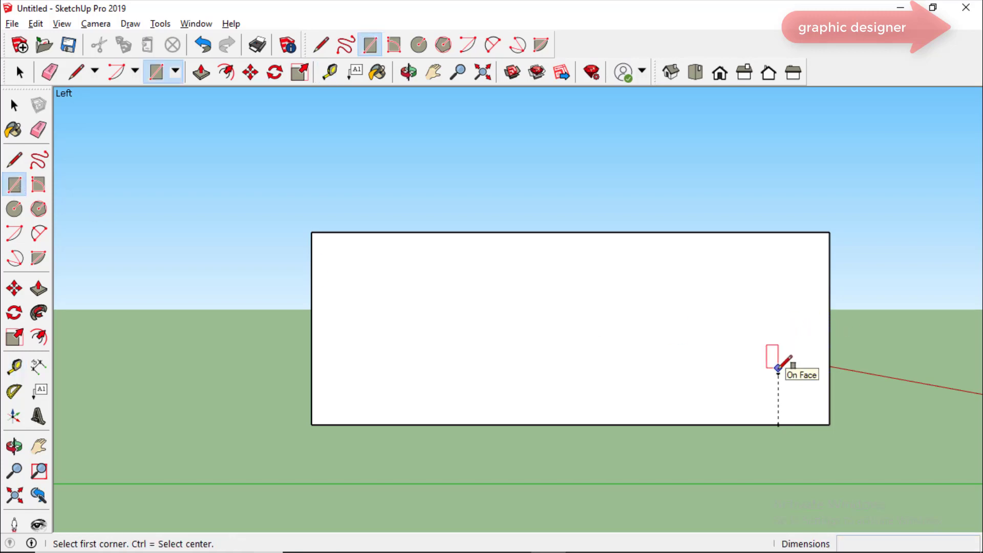
pyautogui.click(778, 373)
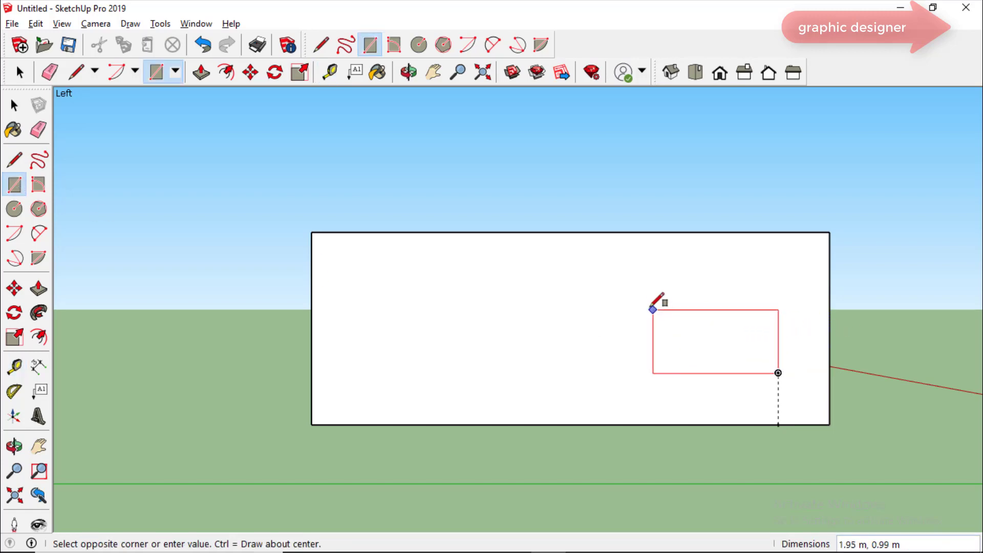
pyautogui.click(665, 309)
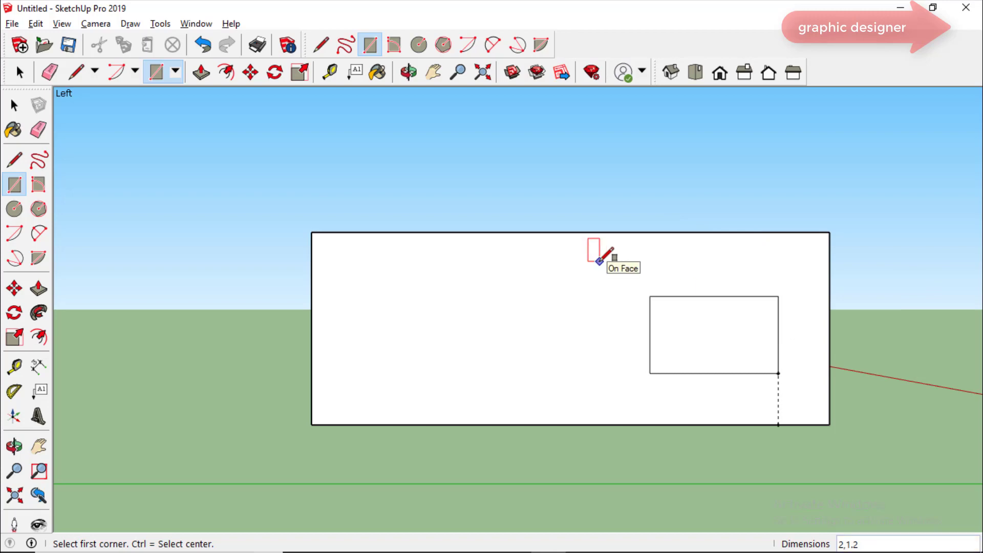
pyautogui.press('p')
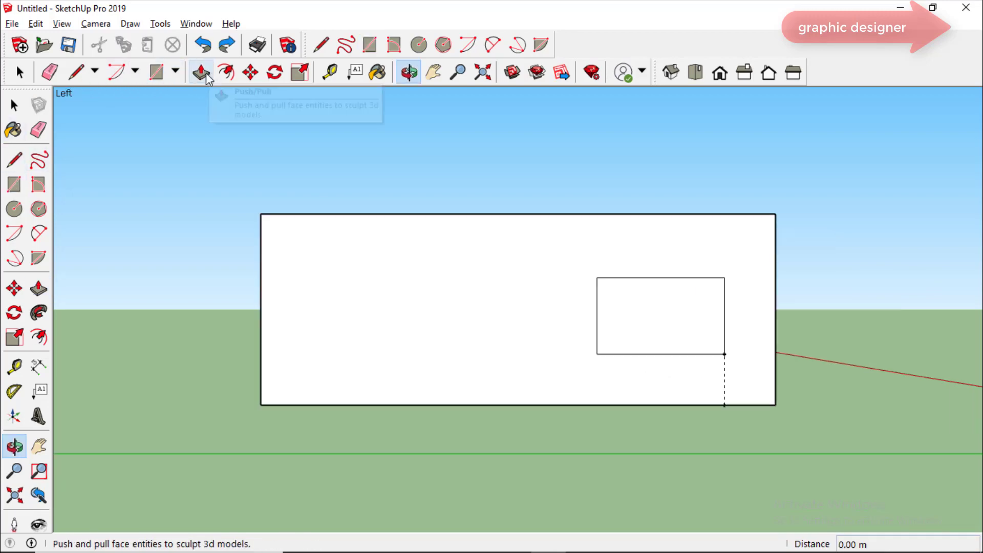
# Step: Push the window rectangle 0.15 m into the wall to open it
pyautogui.click(200, 72)
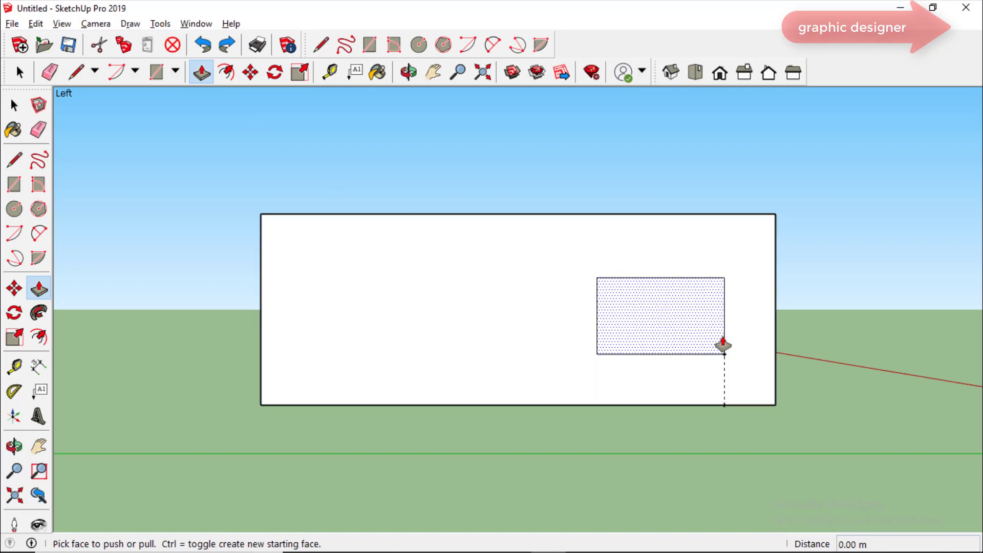
pyautogui.click(723, 346)
pyautogui.write('.15')
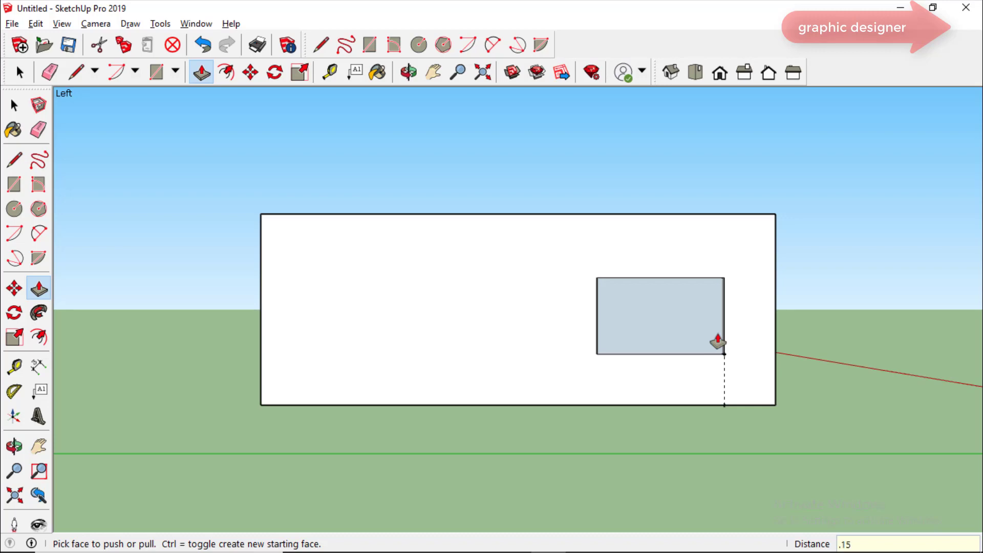
pyautogui.press('Return')
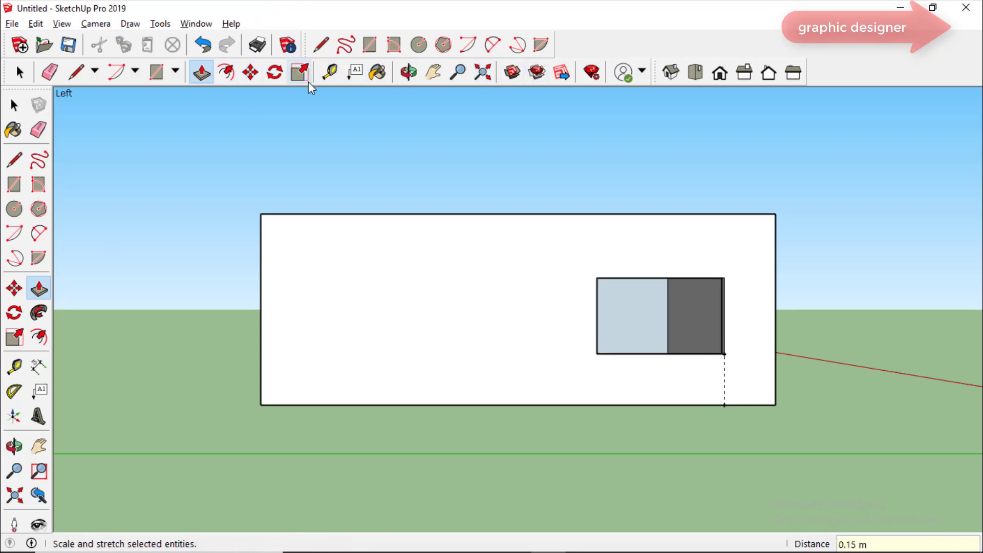
# Step: Orbit around the house to inspect the rooms from above and a lower angle
pyautogui.click(408, 72)
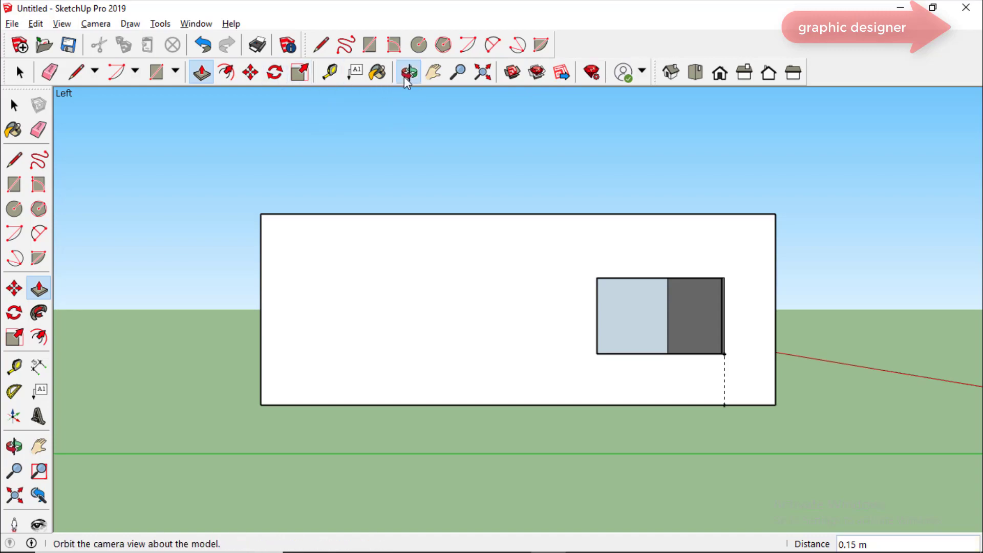
pyautogui.moveTo(531, 318)
pyautogui.mouseDown()
pyautogui.moveTo(800, 394)
pyautogui.moveTo(722, 434)
pyautogui.moveTo(724, 487)
pyautogui.moveTo(775, 410)
pyautogui.moveTo(836, 395)
pyautogui.moveTo(758, 417)
pyautogui.moveTo(928, 435)
pyautogui.mouseUp()
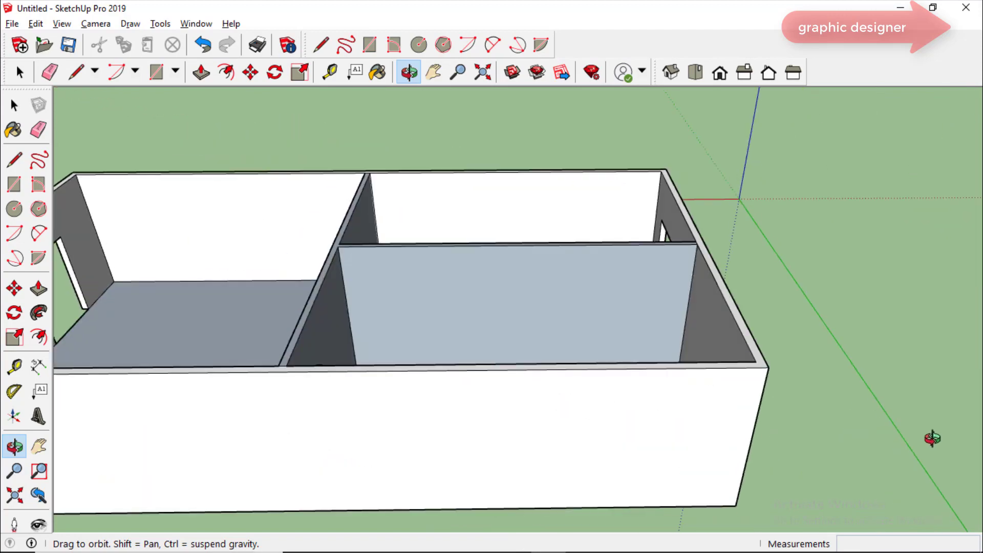
pyautogui.moveTo(424, 339)
pyautogui.mouseDown()
pyautogui.moveTo(577, 404)
pyautogui.moveTo(756, 425)
pyautogui.moveTo(647, 422)
pyautogui.moveTo(689, 264)
pyautogui.mouseUp()
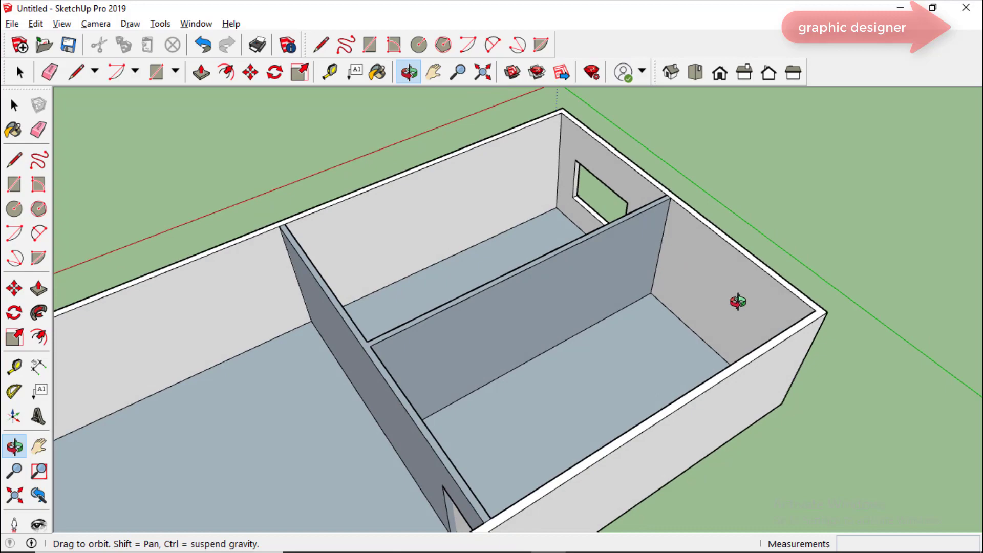
pyautogui.moveTo(738, 302)
pyautogui.mouseDown()
pyautogui.moveTo(559, 320)
pyautogui.moveTo(532, 279)
pyautogui.moveTo(420, 336)
pyautogui.moveTo(588, 314)
pyautogui.moveTo(529, 305)
pyautogui.moveTo(756, 242)
pyautogui.moveTo(522, 256)
pyautogui.moveTo(529, 250)
pyautogui.mouseUp()
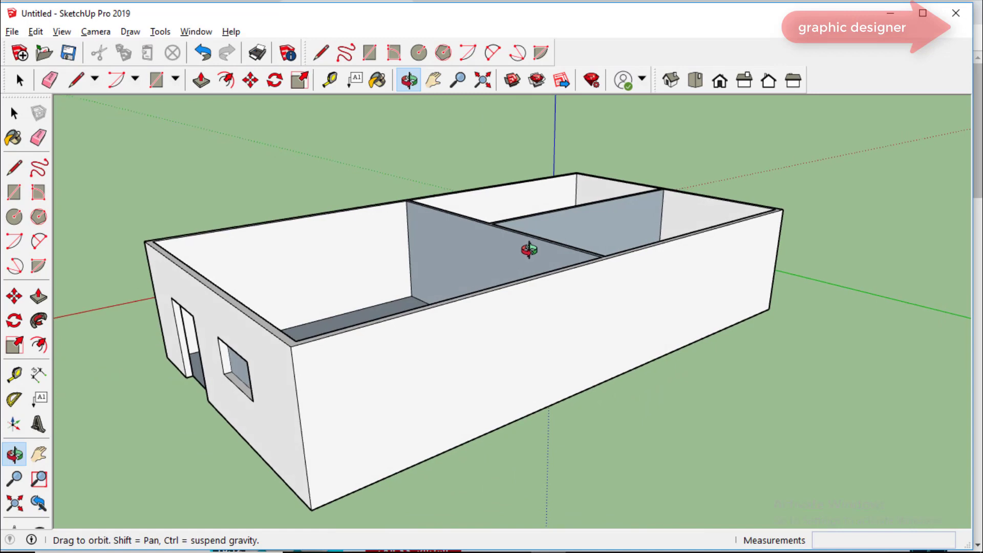
# Step: Check the Left, Front, Right and Back views, then orbit back to 3D perspective
pyautogui.click(793, 81)
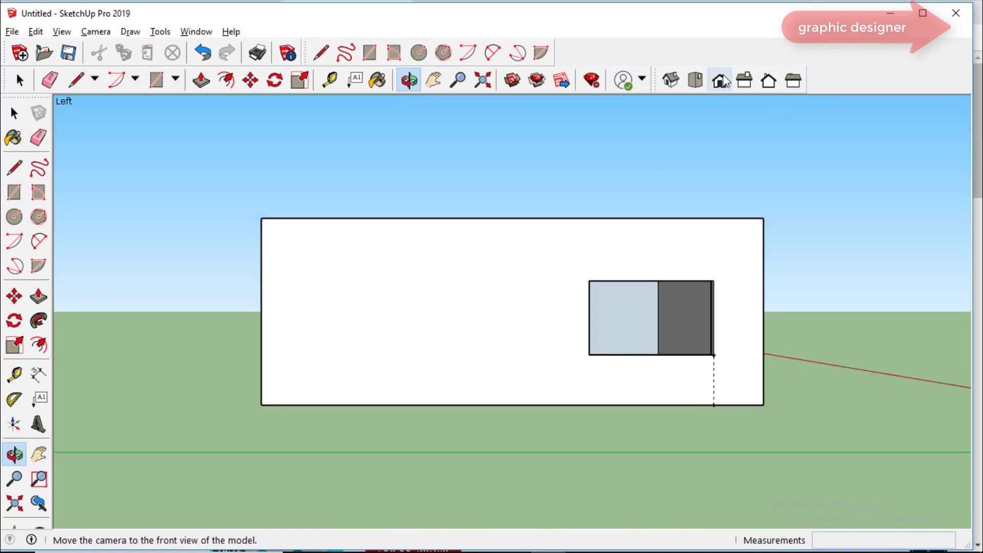
pyautogui.click(722, 82)
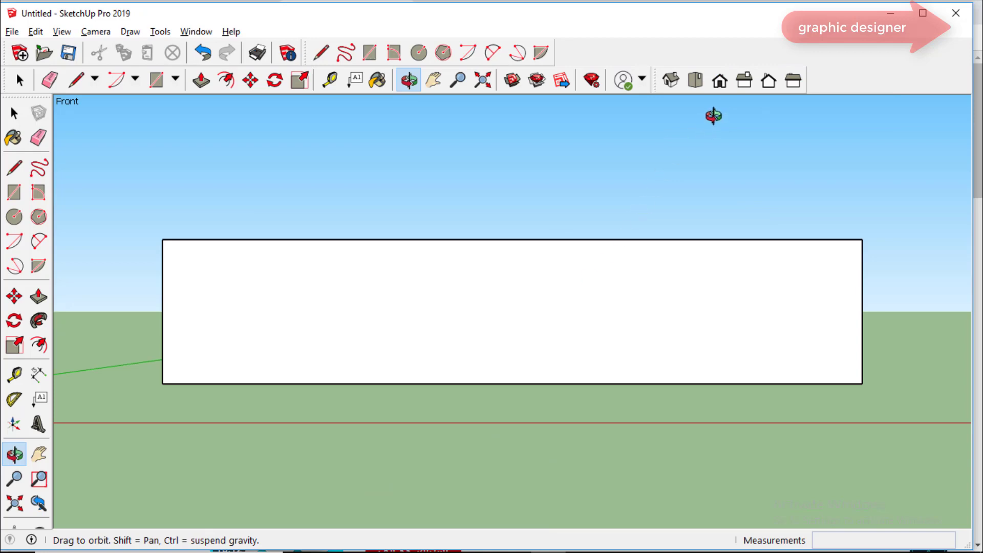
pyautogui.click(744, 82)
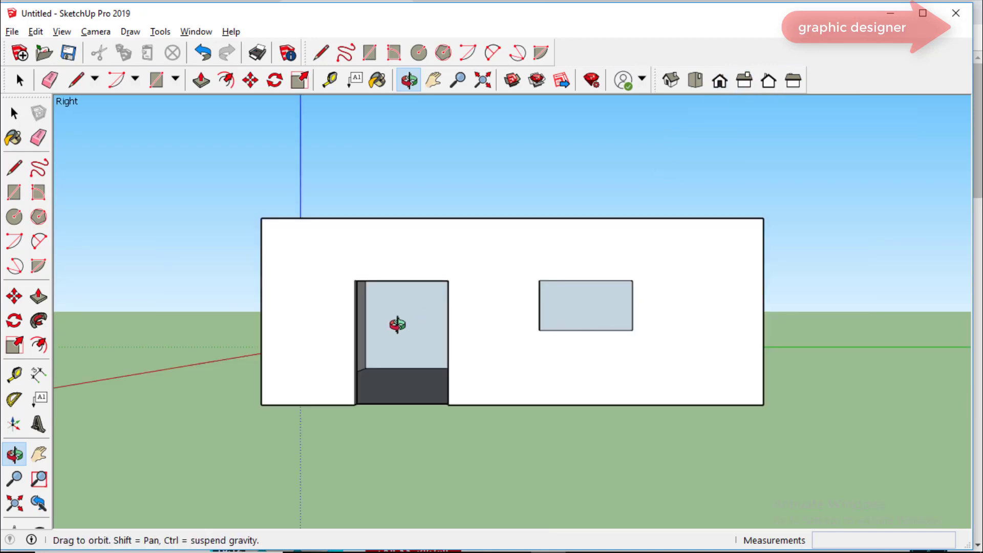
pyautogui.click(769, 82)
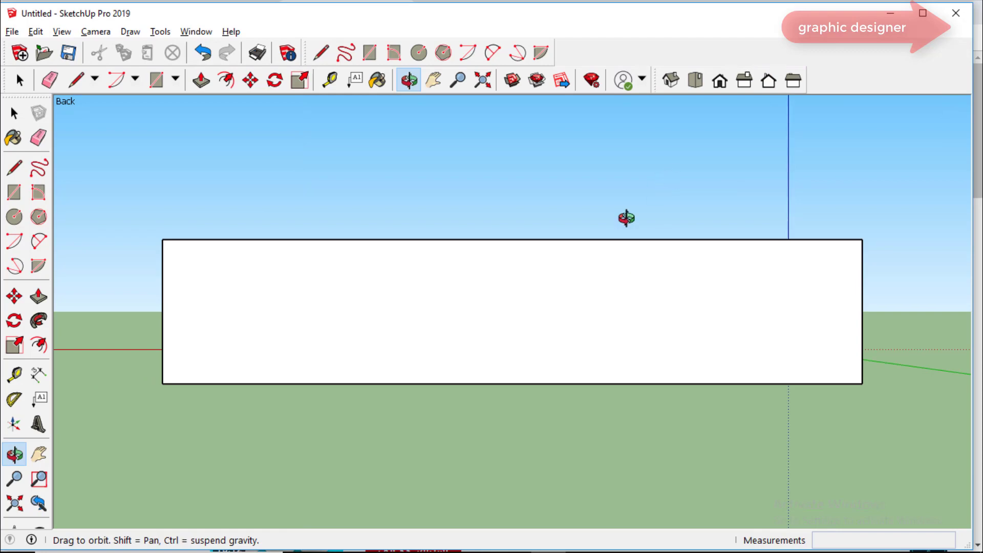
pyautogui.moveTo(478, 296)
pyautogui.mouseDown()
pyautogui.moveTo(581, 357)
pyautogui.moveTo(701, 390)
pyautogui.moveTo(478, 395)
pyautogui.moveTo(592, 434)
pyautogui.mouseUp()
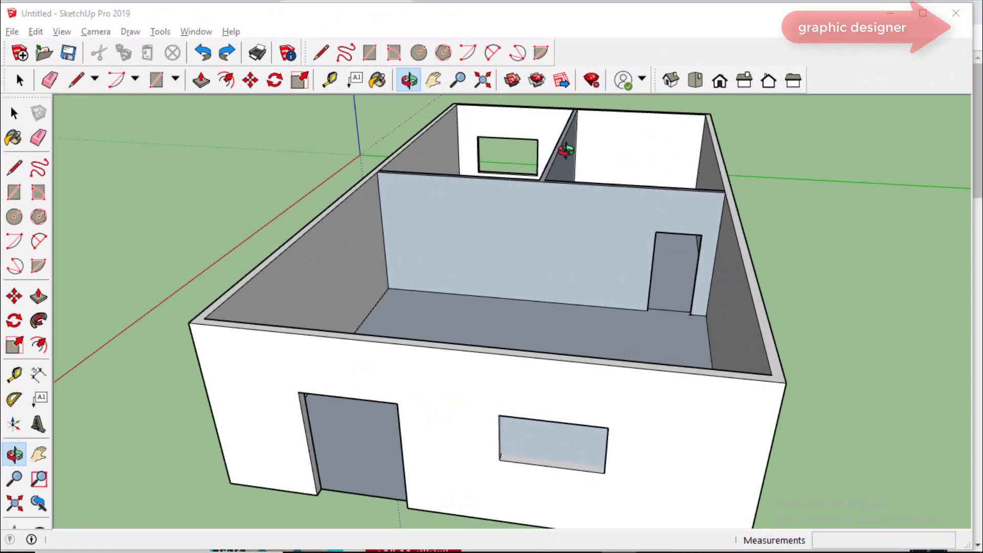
pyautogui.click(201, 79)
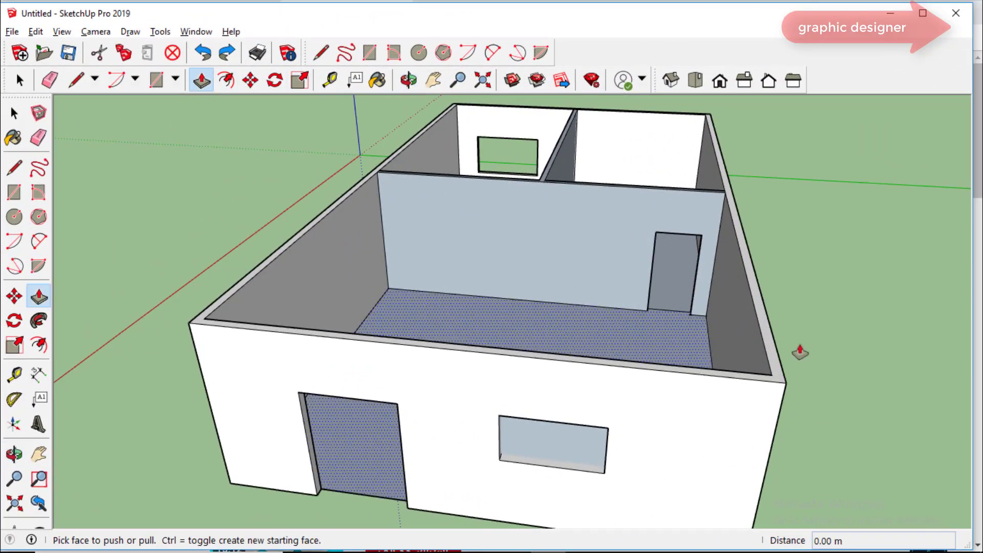
pyautogui.click(800, 352)
pyautogui.click(779, 369)
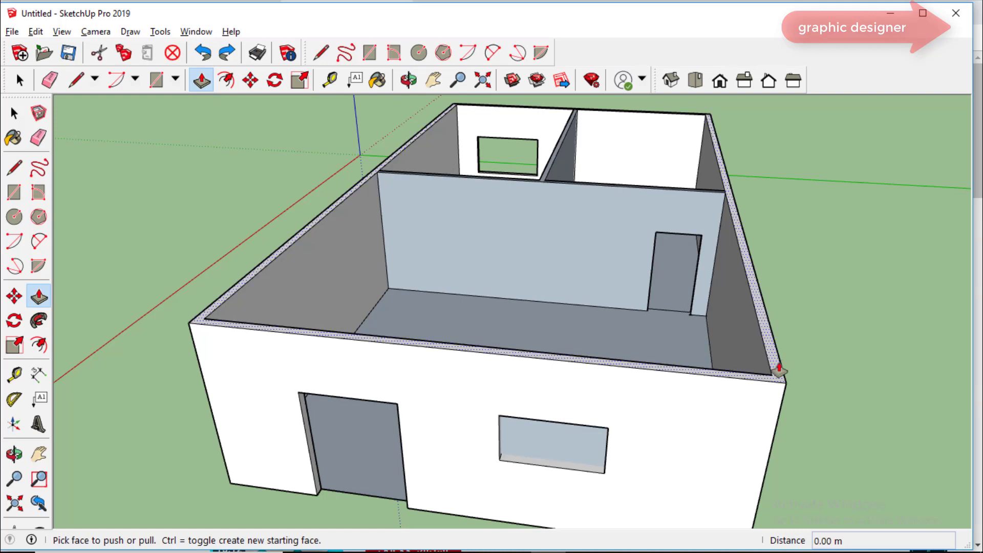
pyautogui.moveTo(779, 369); pyautogui.dragTo(784, 342)
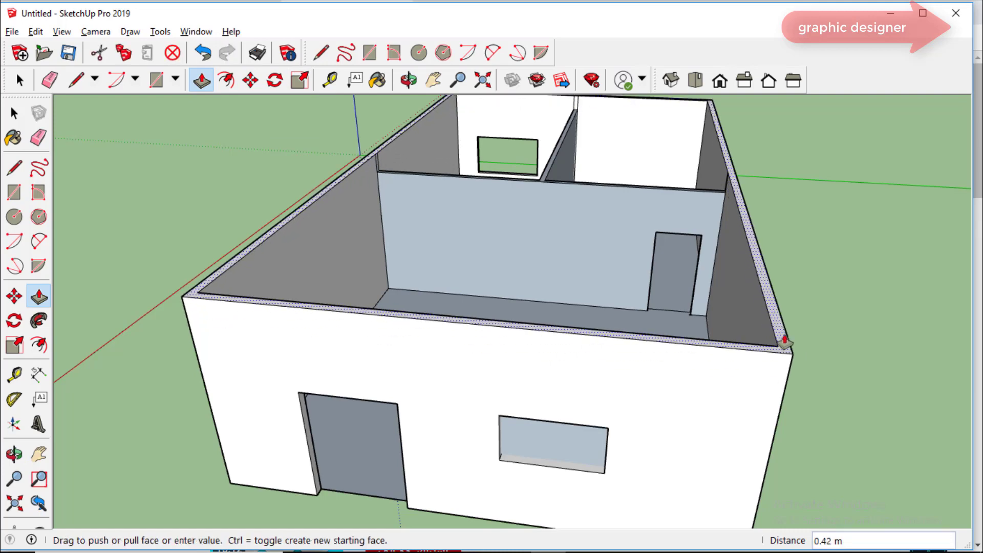
pyautogui.moveTo(785, 342); pyautogui.dragTo(792, 334)
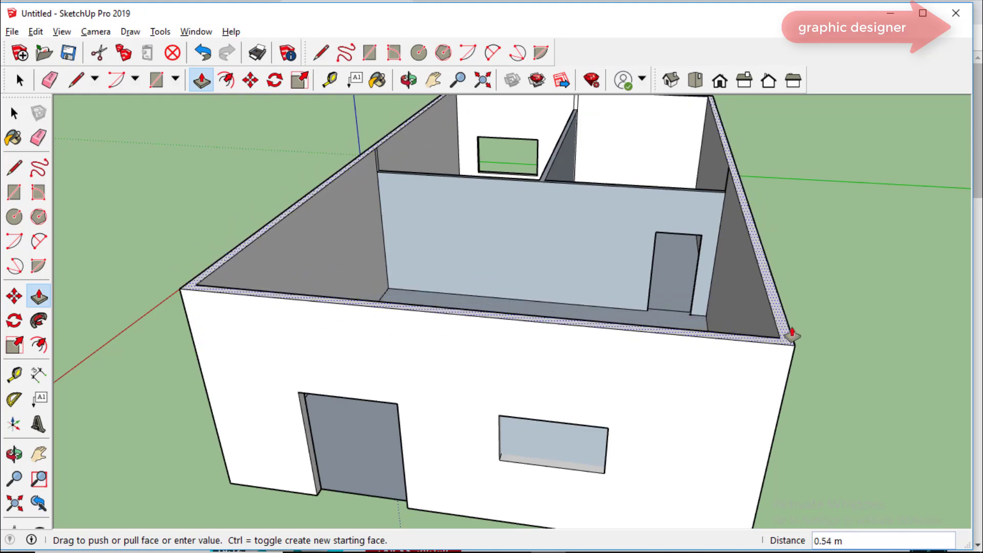
pyautogui.press('Return')
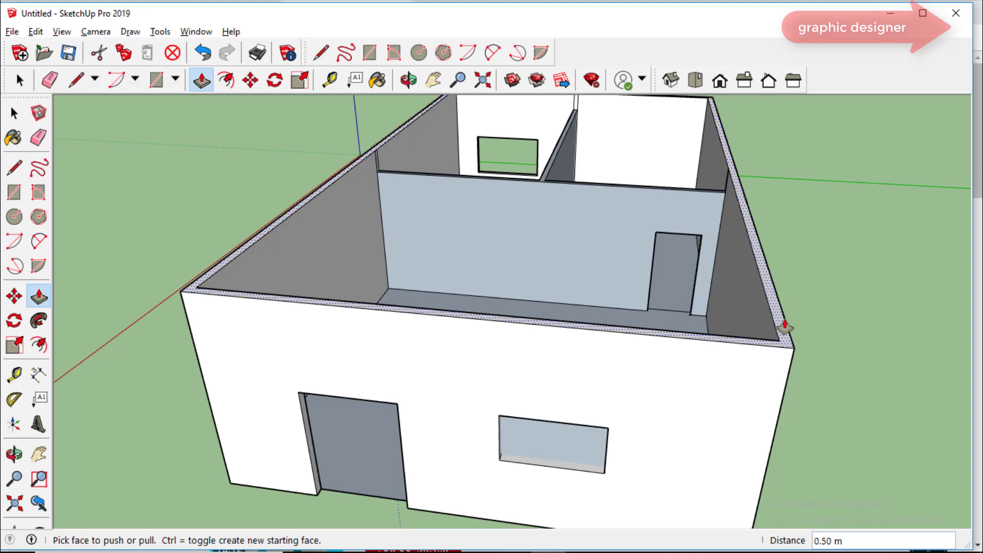
pyautogui.click(36, 31)
pyautogui.click(50, 48)
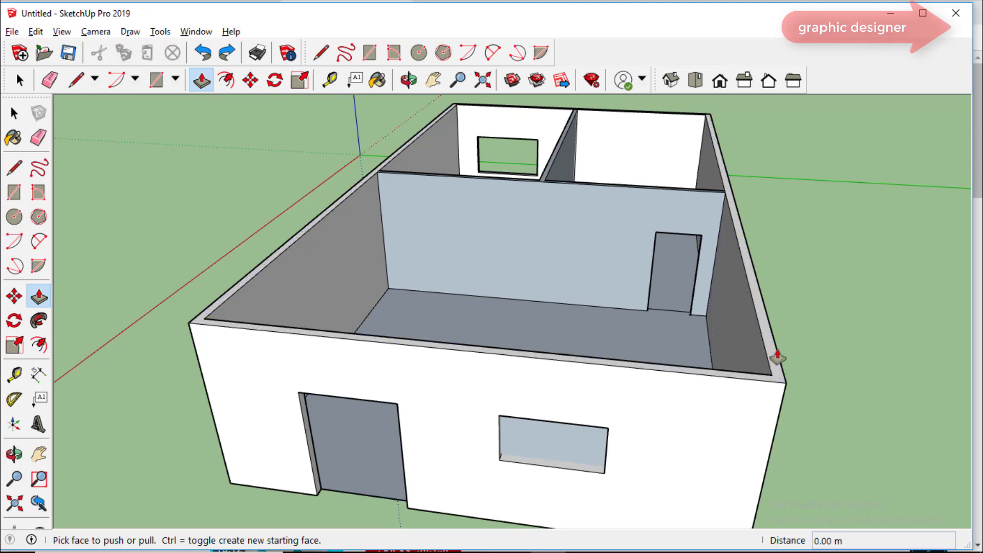
# Step: Pull the outer wall tops up 1 m so they stand above the partitions
pyautogui.moveTo(777, 349)
pyautogui.mouseDown()
pyautogui.moveTo(779, 314)
pyautogui.moveTo(782, 329)
pyautogui.moveTo(784, 320)
pyautogui.mouseUp()
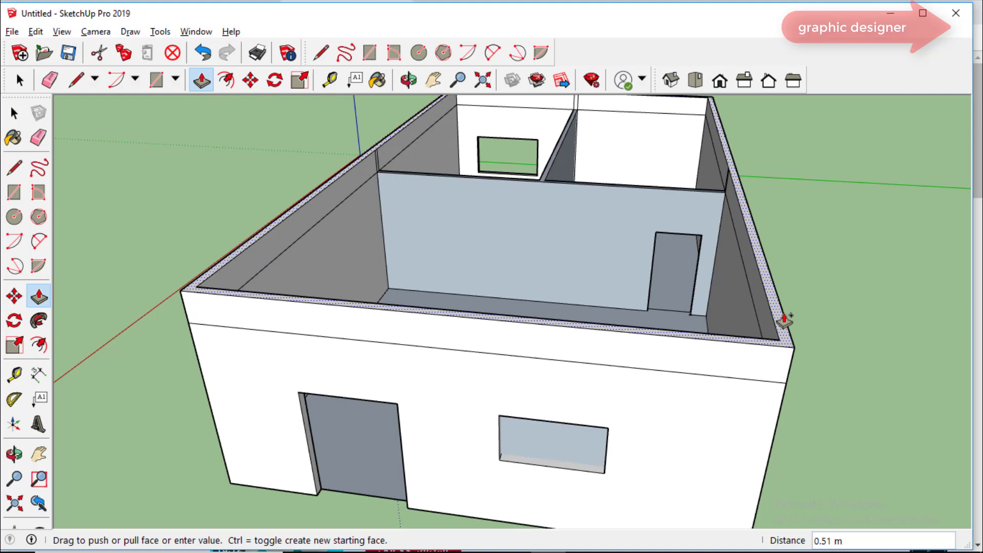
pyautogui.moveTo(784, 320)
pyautogui.mouseDown()
pyautogui.moveTo(784, 333)
pyautogui.moveTo(785, 315)
pyautogui.mouseUp()
pyautogui.write('1')
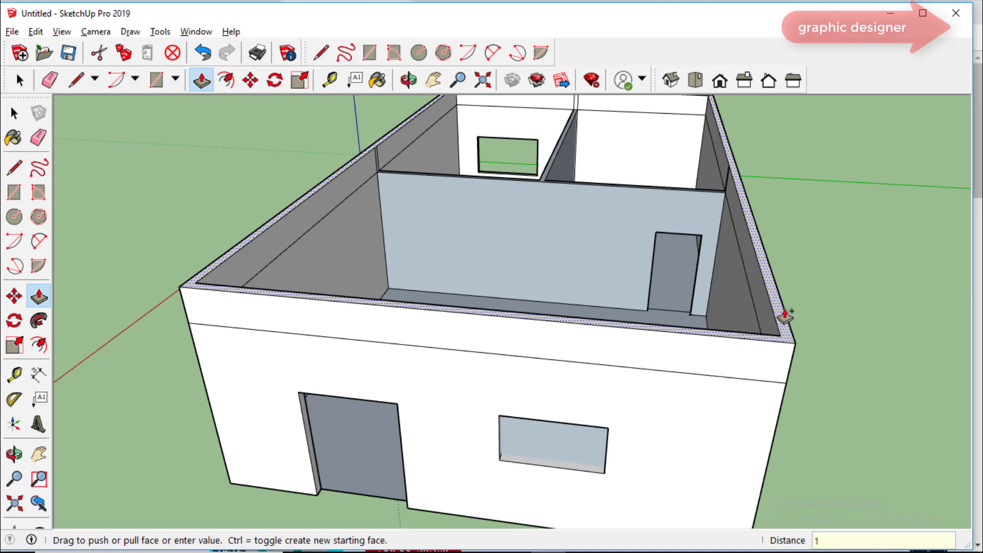
pyautogui.press('Return')
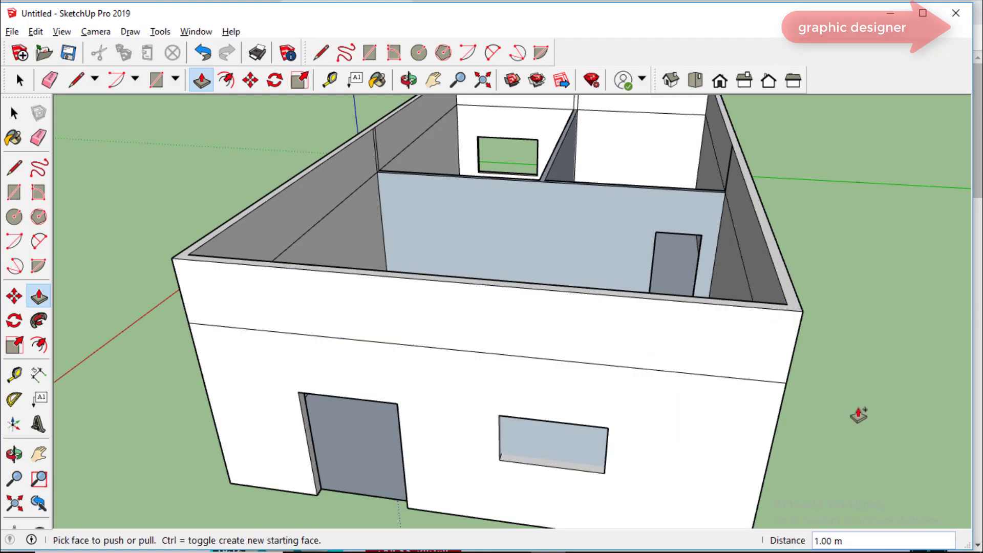
pyautogui.moveTo(859, 415)
pyautogui.mouseDown(button='middle')
pyautogui.moveTo(390, 311)
pyautogui.moveTo(384, 324)
pyautogui.moveTo(438, 324)
pyautogui.moveTo(432, 347)
pyautogui.mouseUp(button='middle')
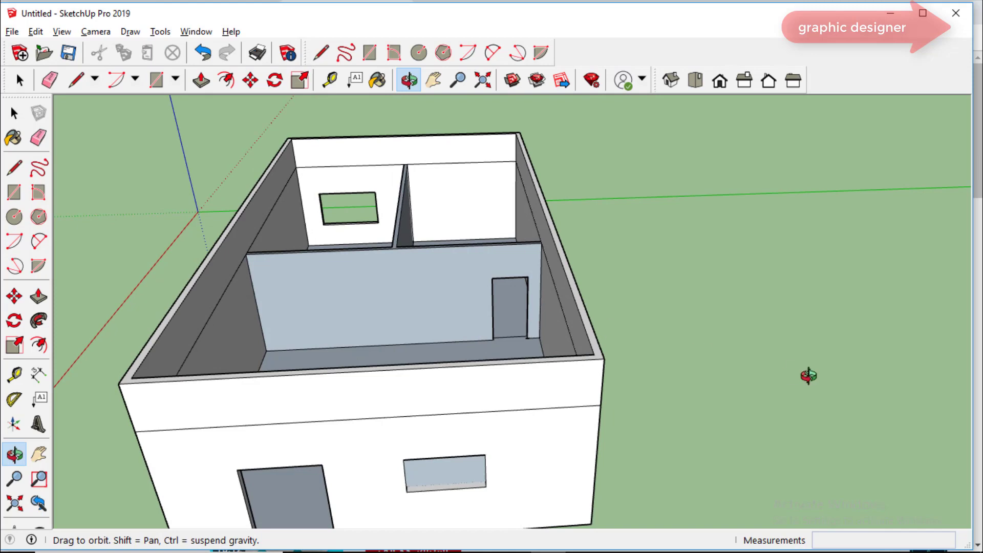